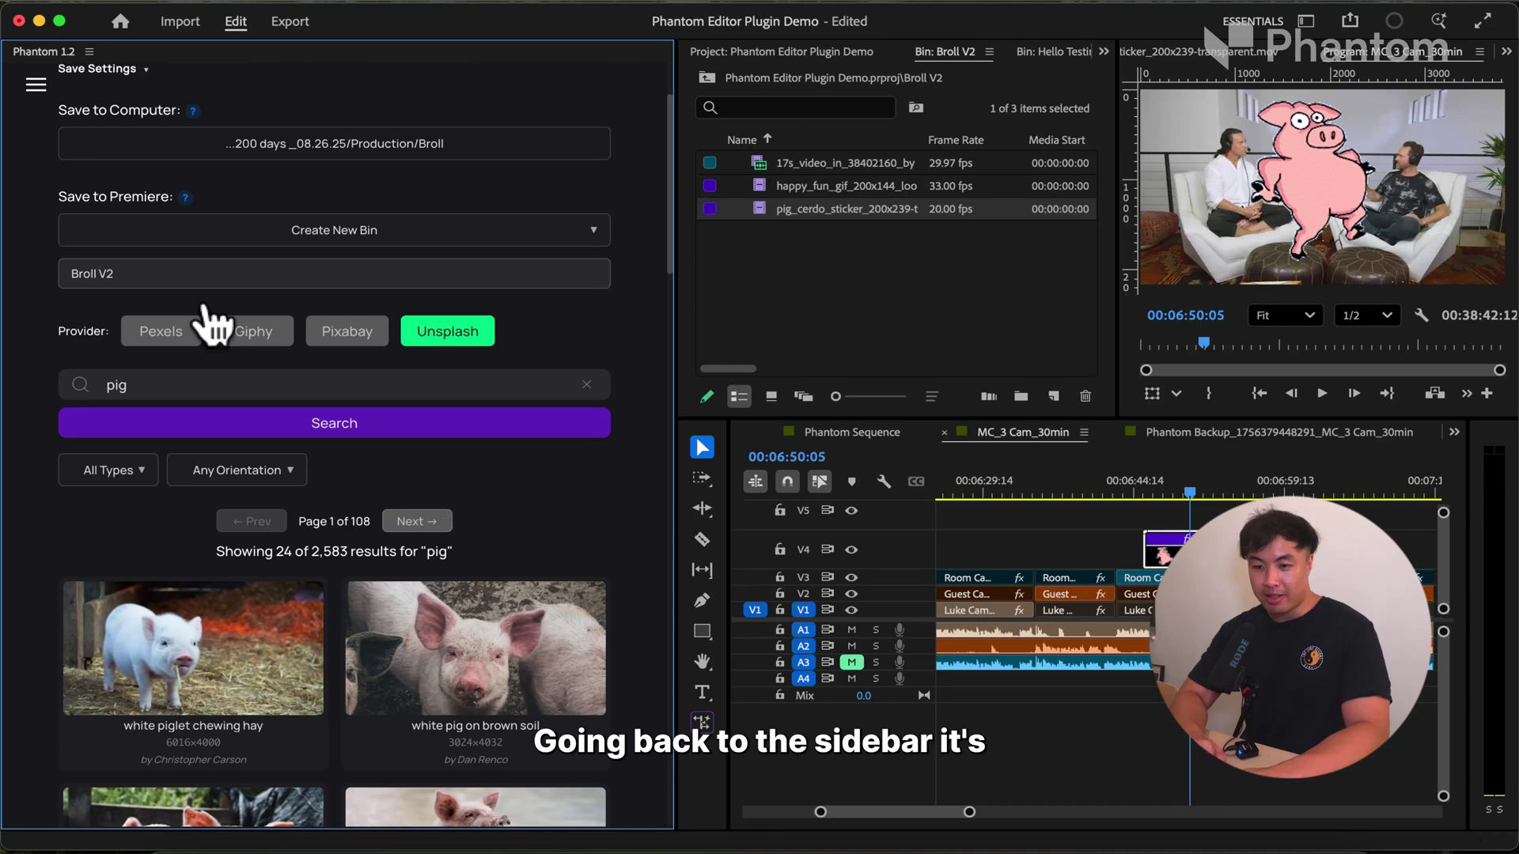
# Step: Switch the Phantom panel to the AI Remove Retakes tool from its features menu
pyautogui.click(35, 85)
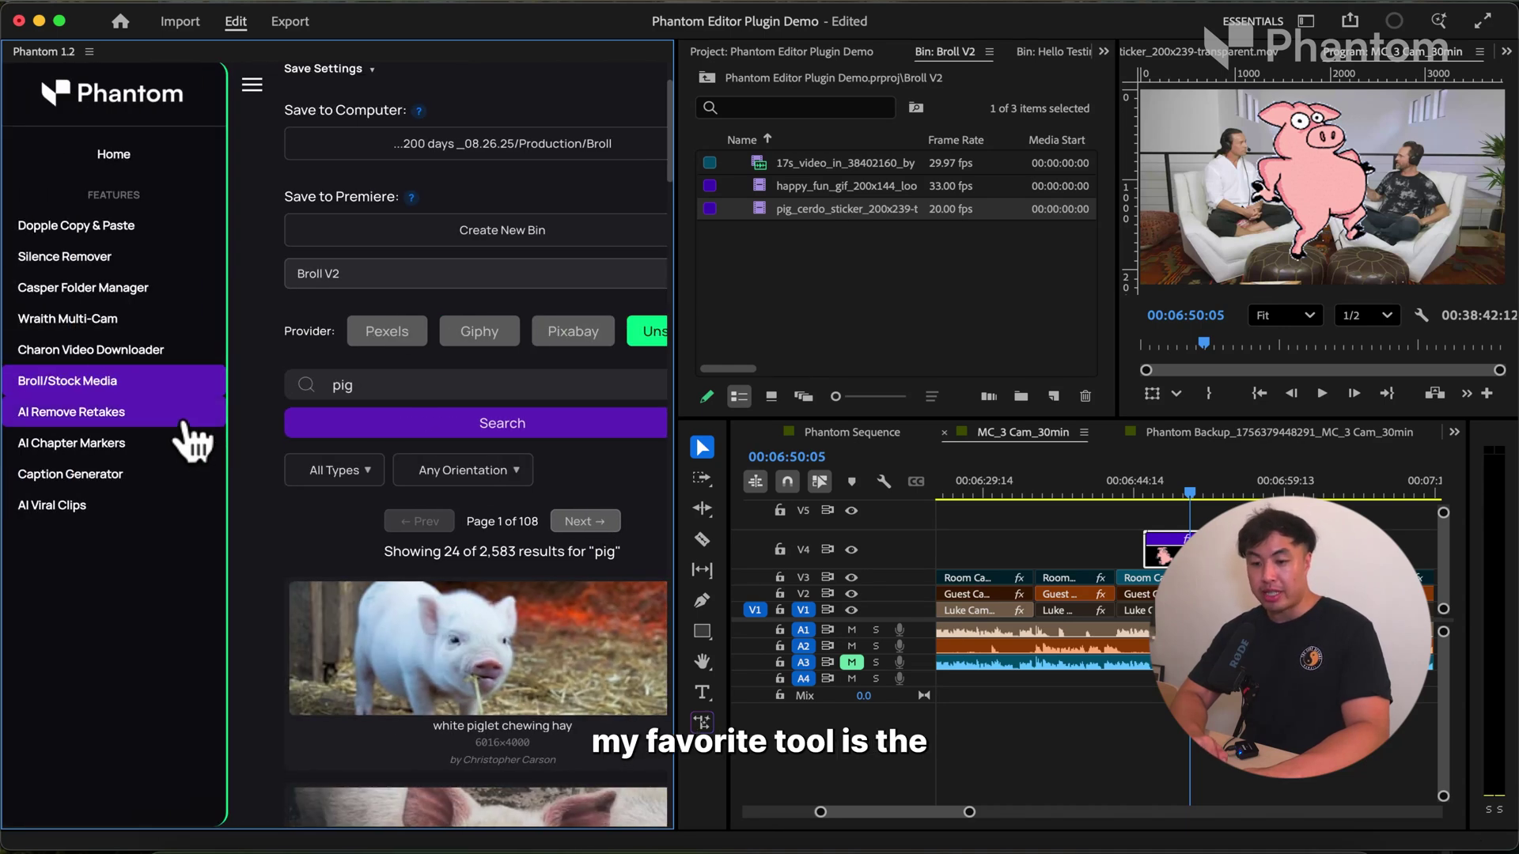
pyautogui.click(190, 411)
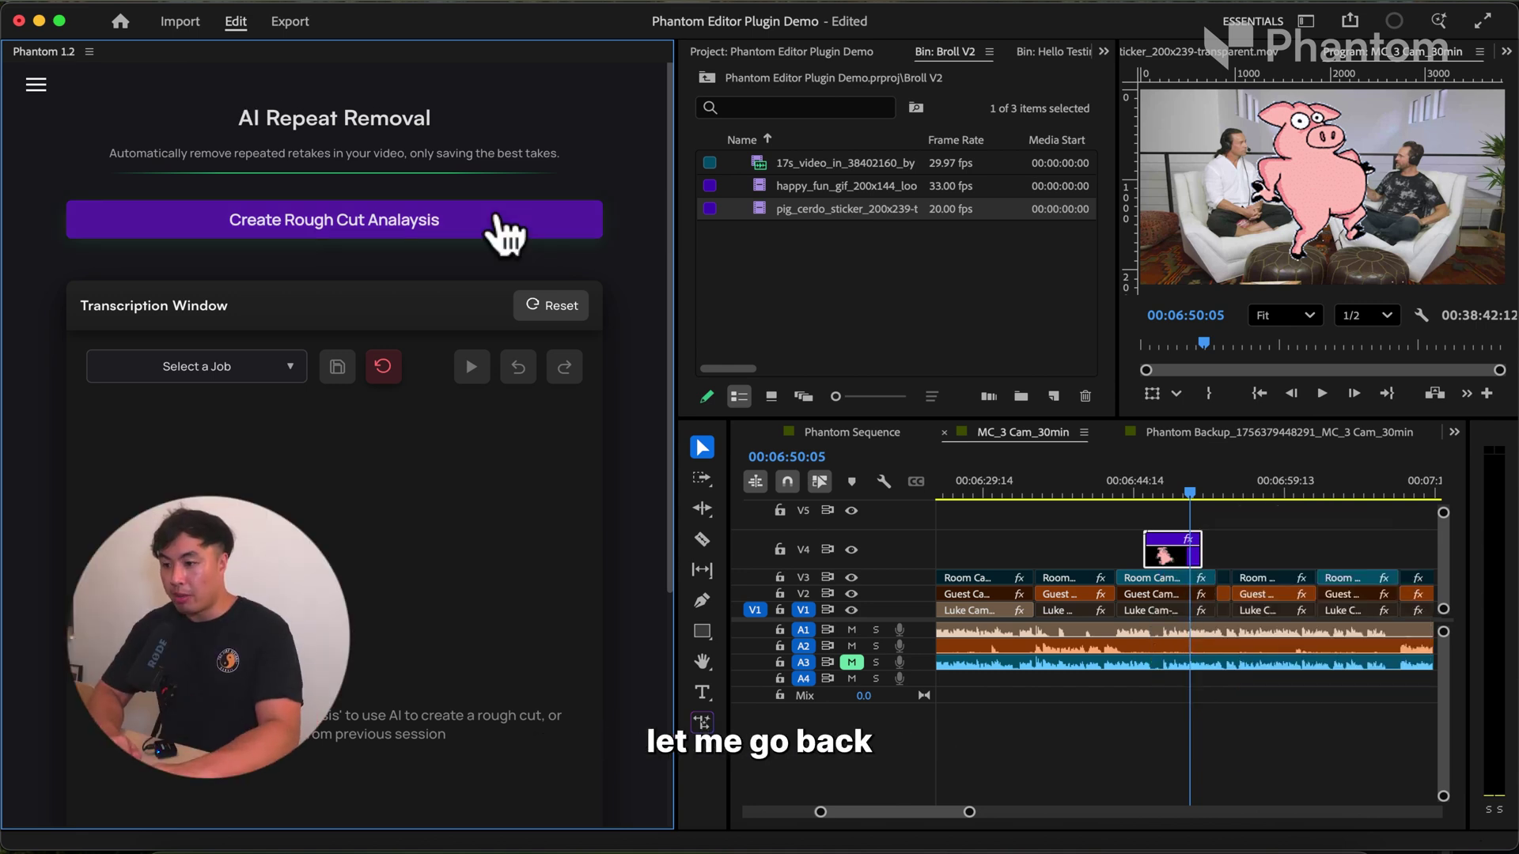
# Step: Delete Survive 100 Days In Prison from the project, open Phantom Sequence, and start the rough cut analysis
pyautogui.click(1102, 50)
pyautogui.click(1147, 74)
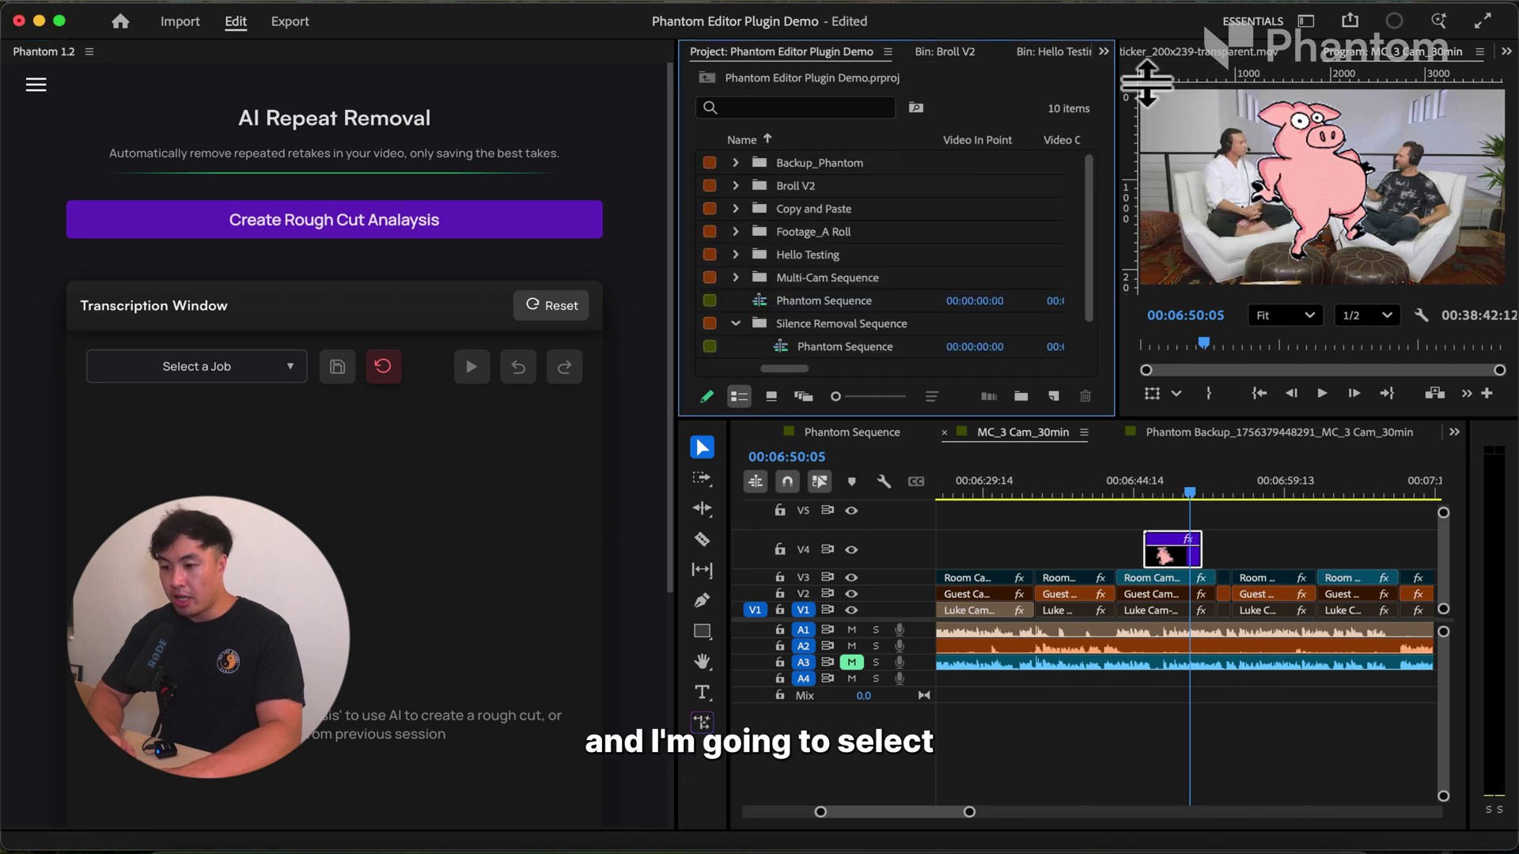
pyautogui.scroll(-1, 939, 288)
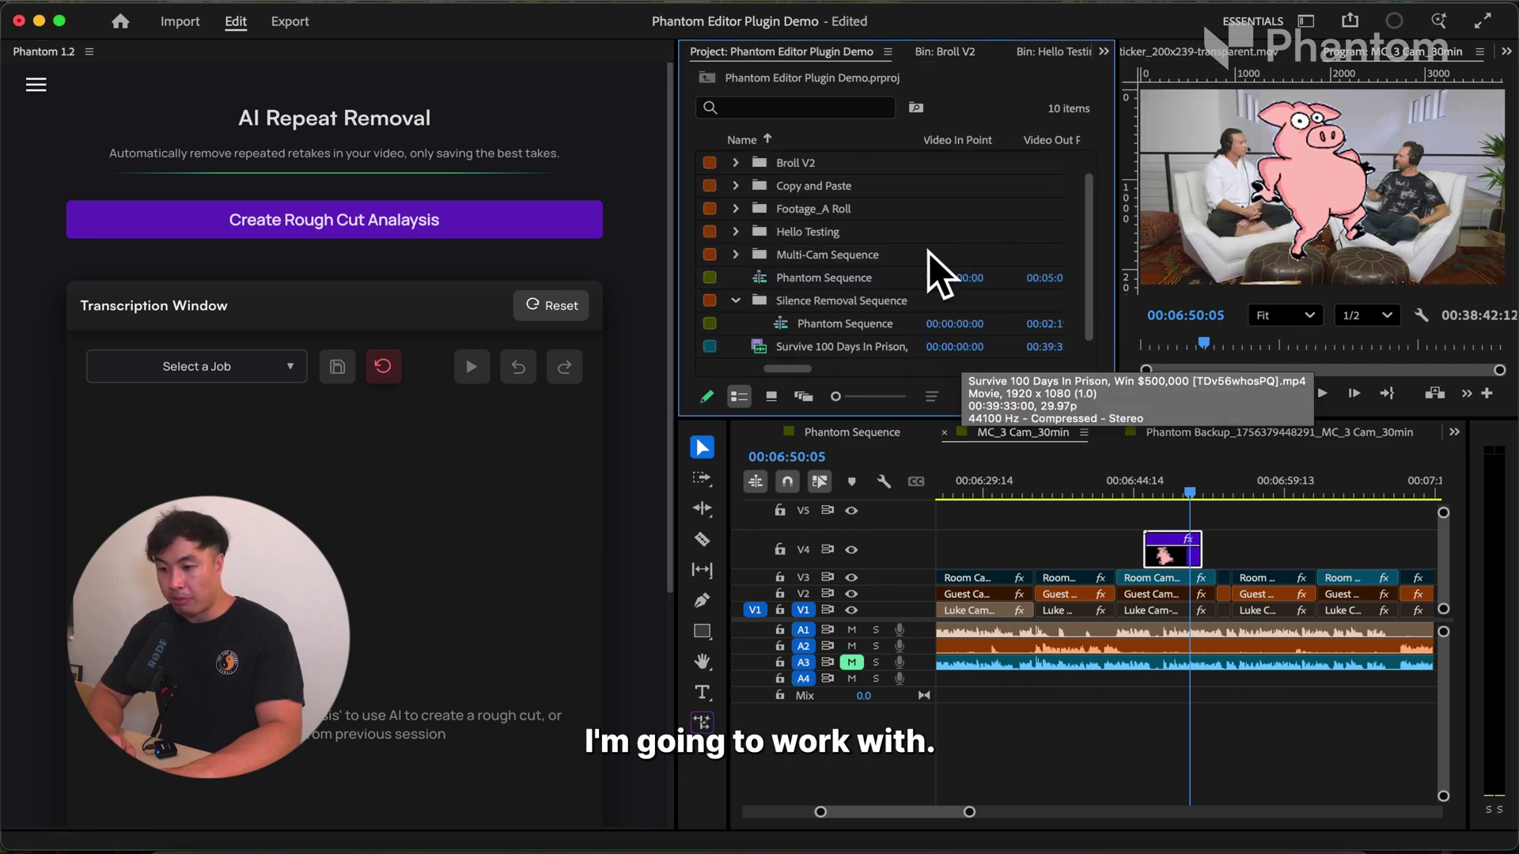
pyautogui.click(875, 345)
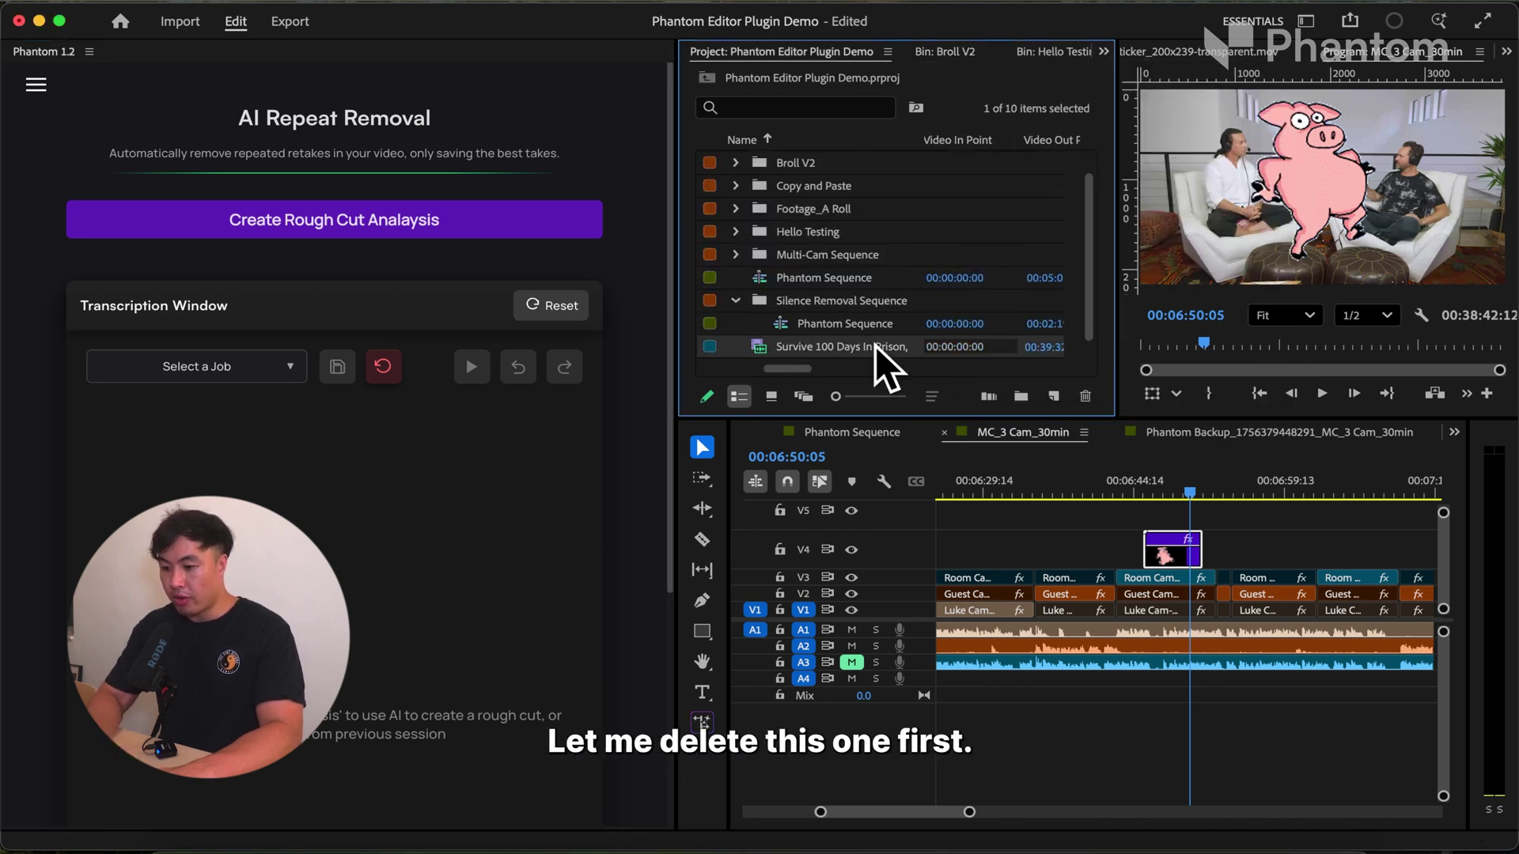
pyautogui.press('Delete')
pyautogui.doubleClick(848, 302)
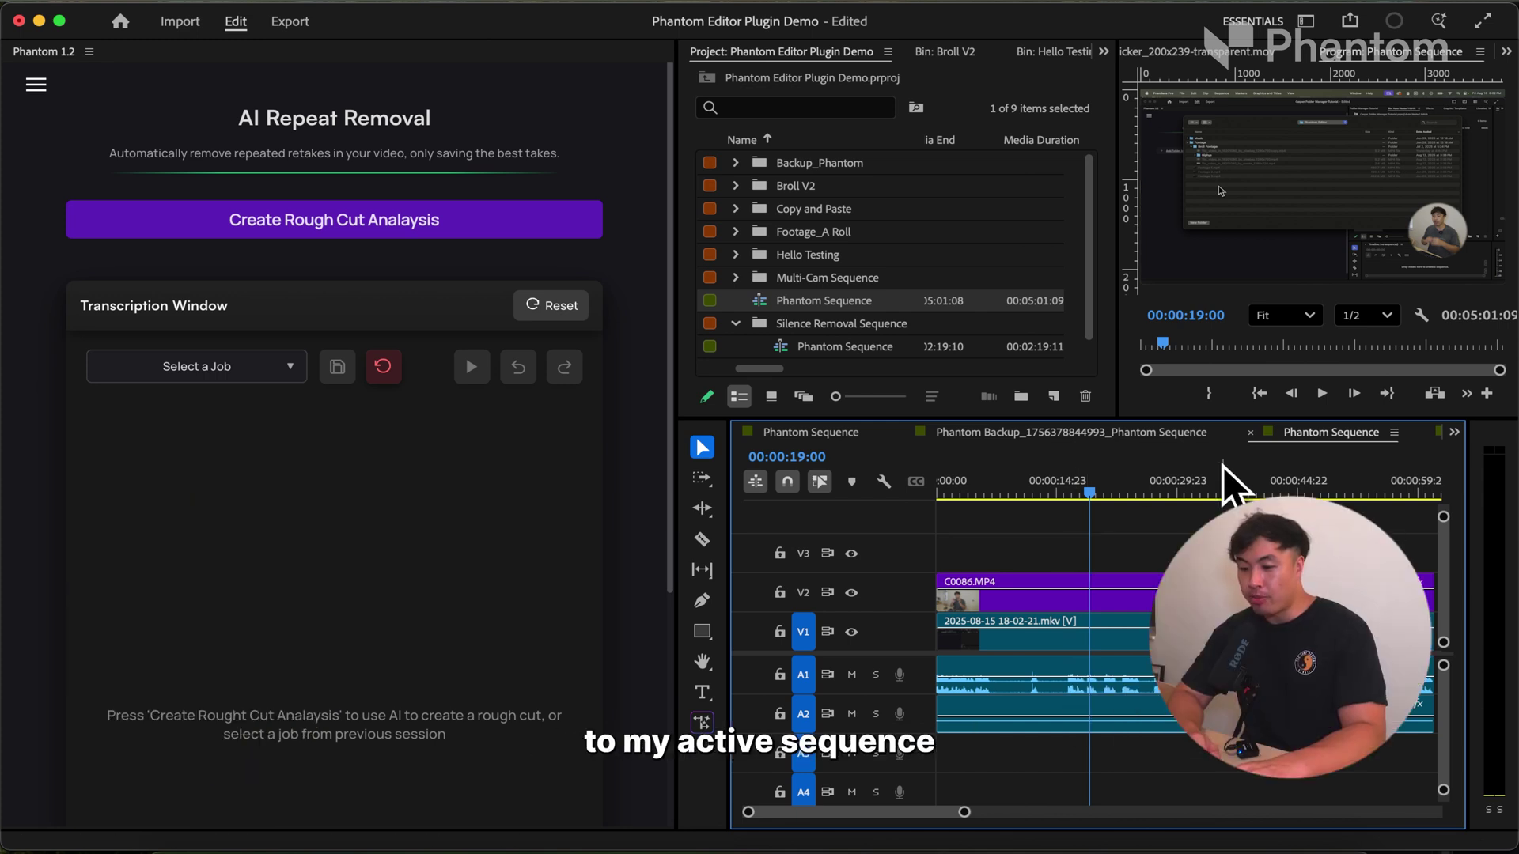
pyautogui.click(395, 230)
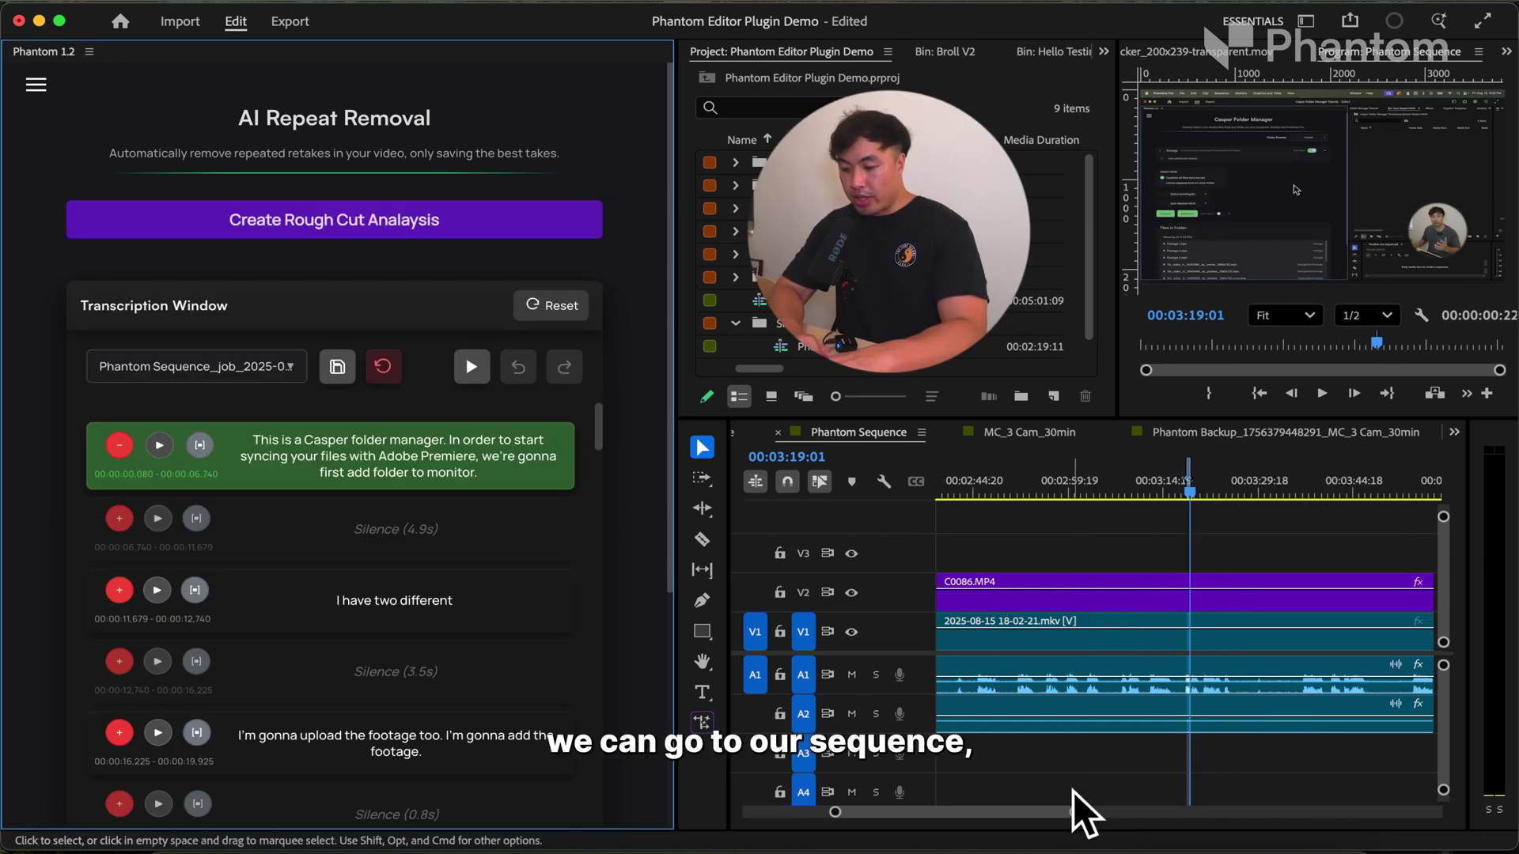
# Step: Zoom the timeline out to show the whole analysed Phantom Sequence
pyautogui.moveTo(1074, 813); pyautogui.dragTo(1323, 813)
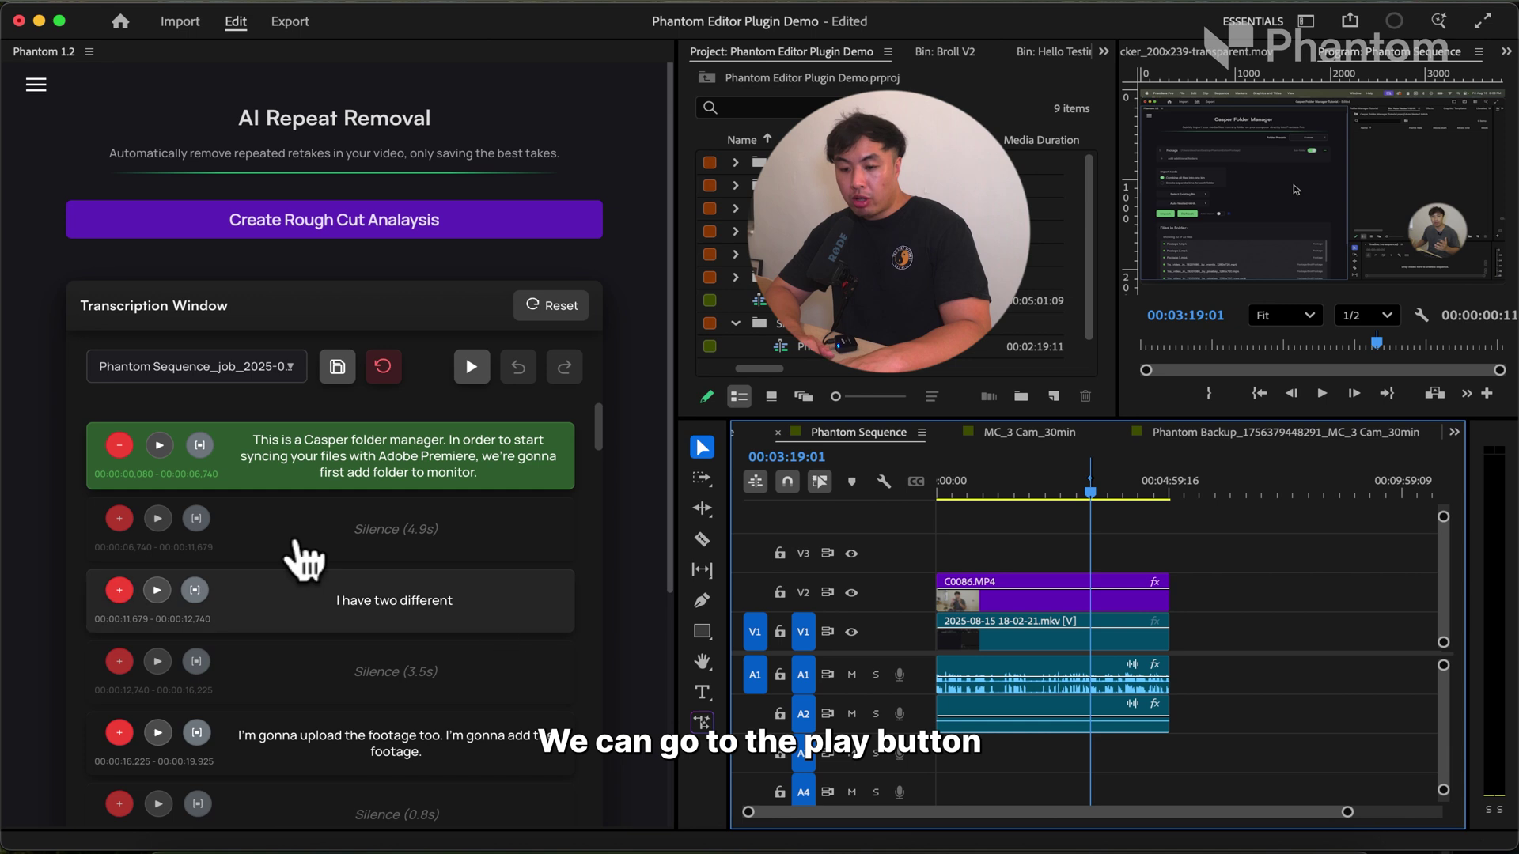
pyautogui.click(159, 447)
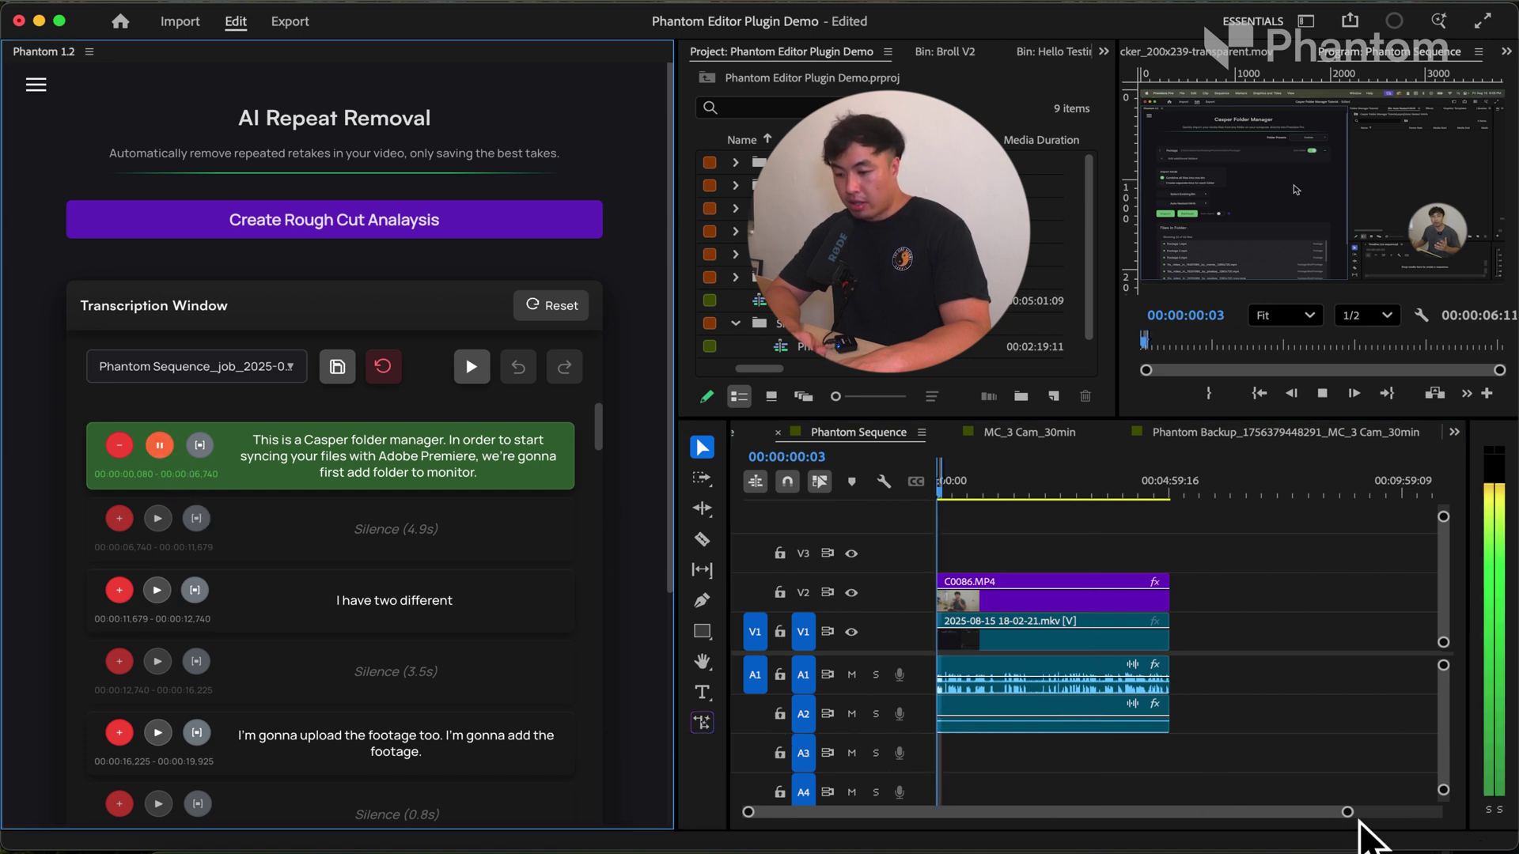
pyautogui.moveTo(1347, 812); pyautogui.dragTo(909, 812)
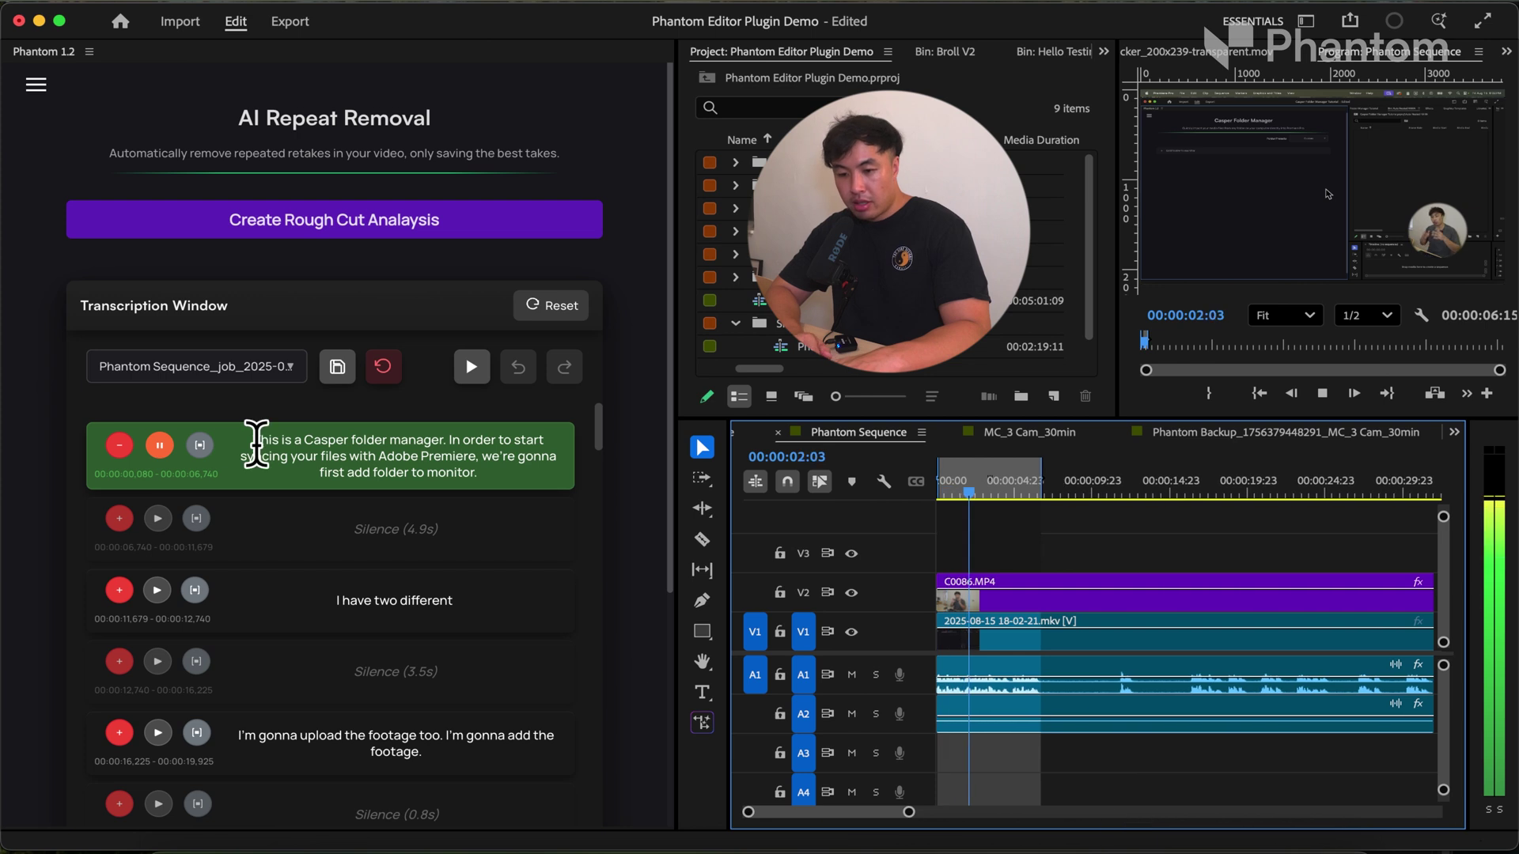
pyautogui.click(159, 445)
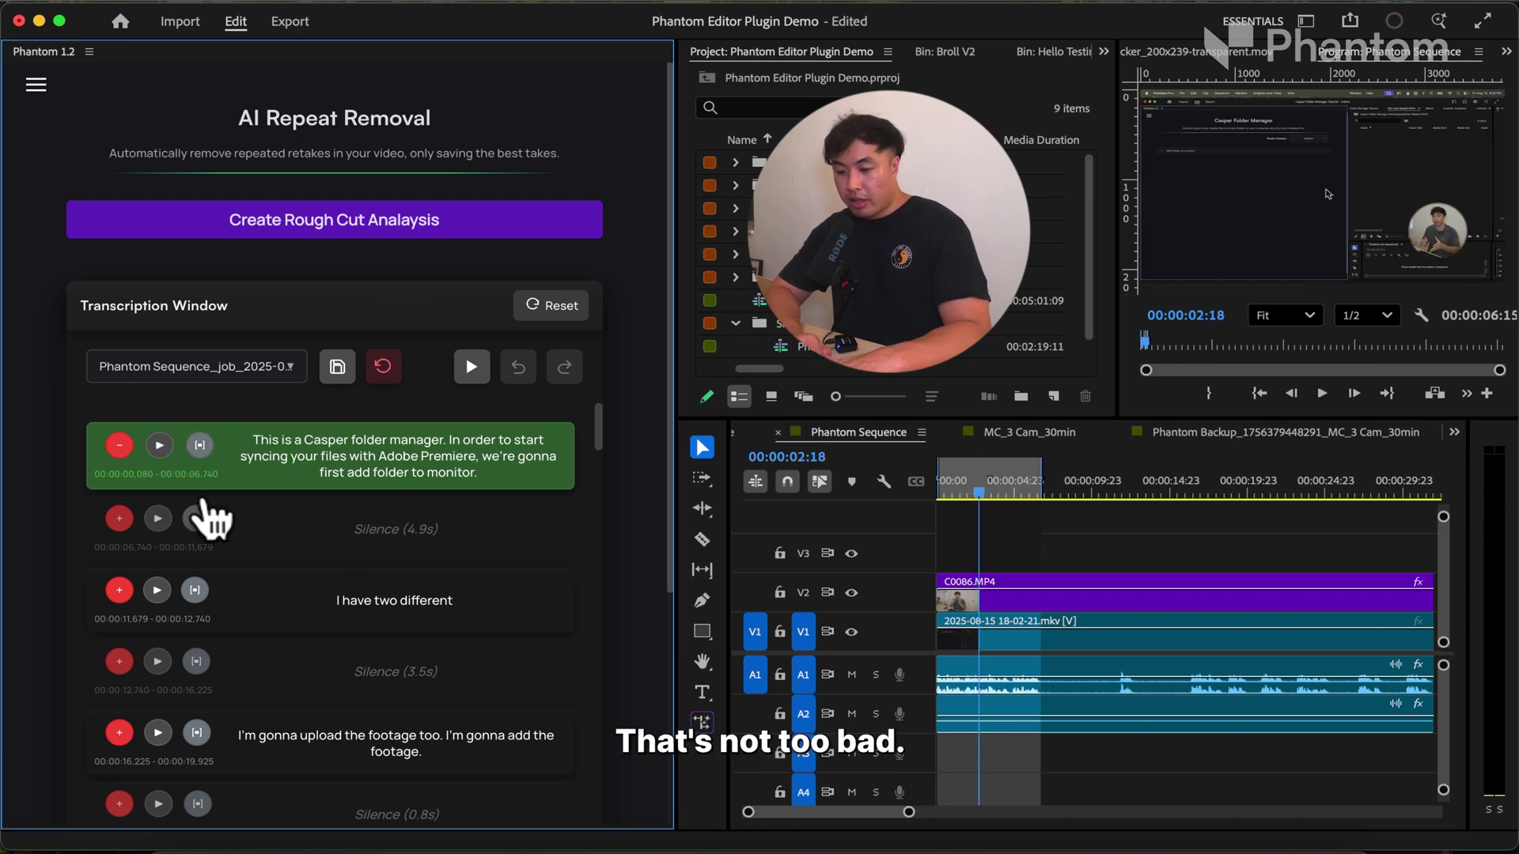
pyautogui.scroll(-10, 244, 522)
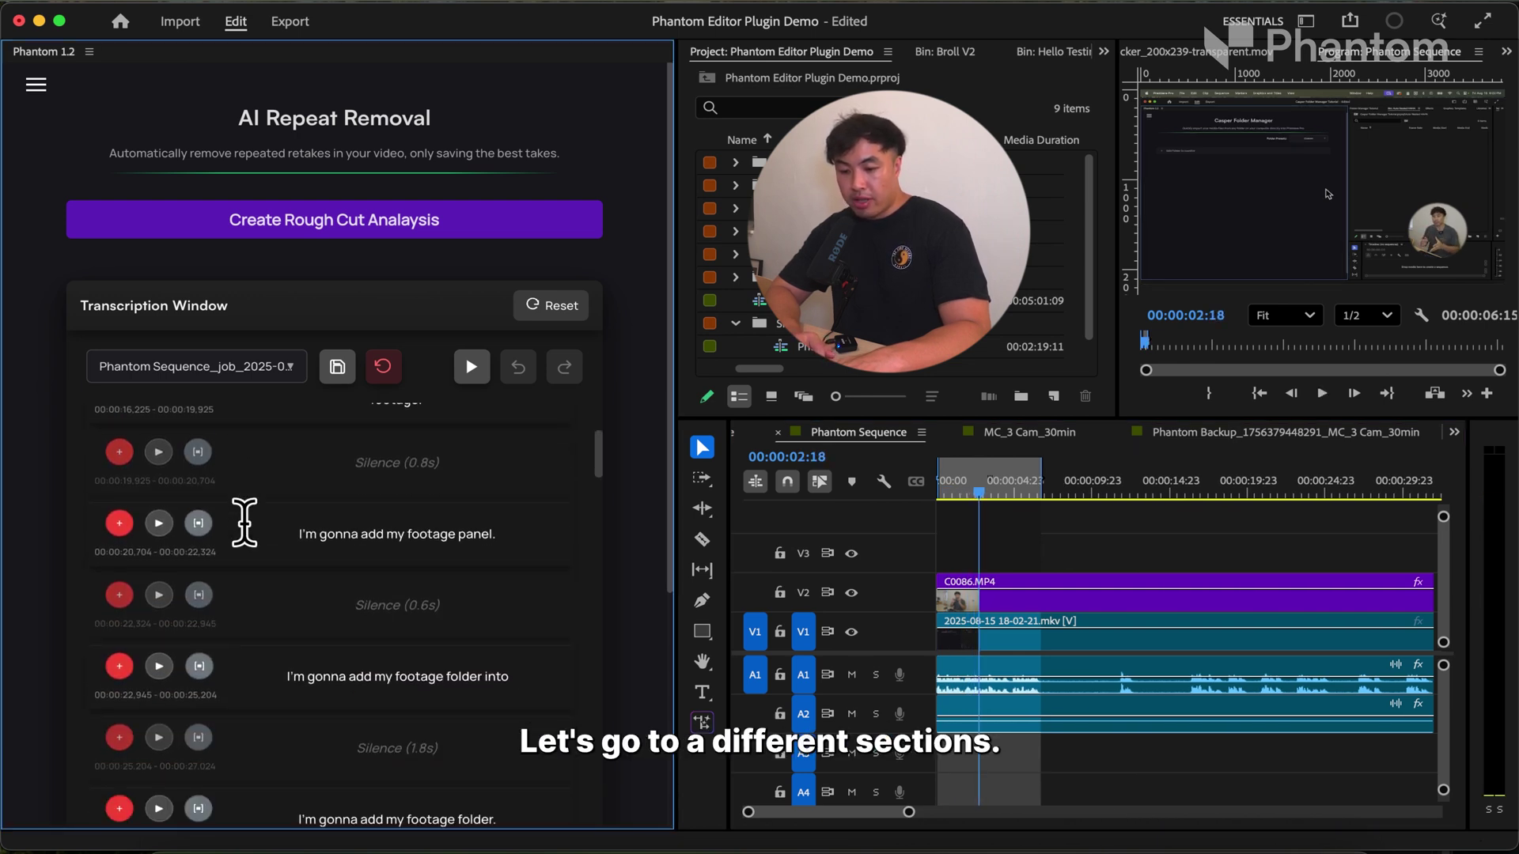
pyautogui.scroll(-5, 245, 522)
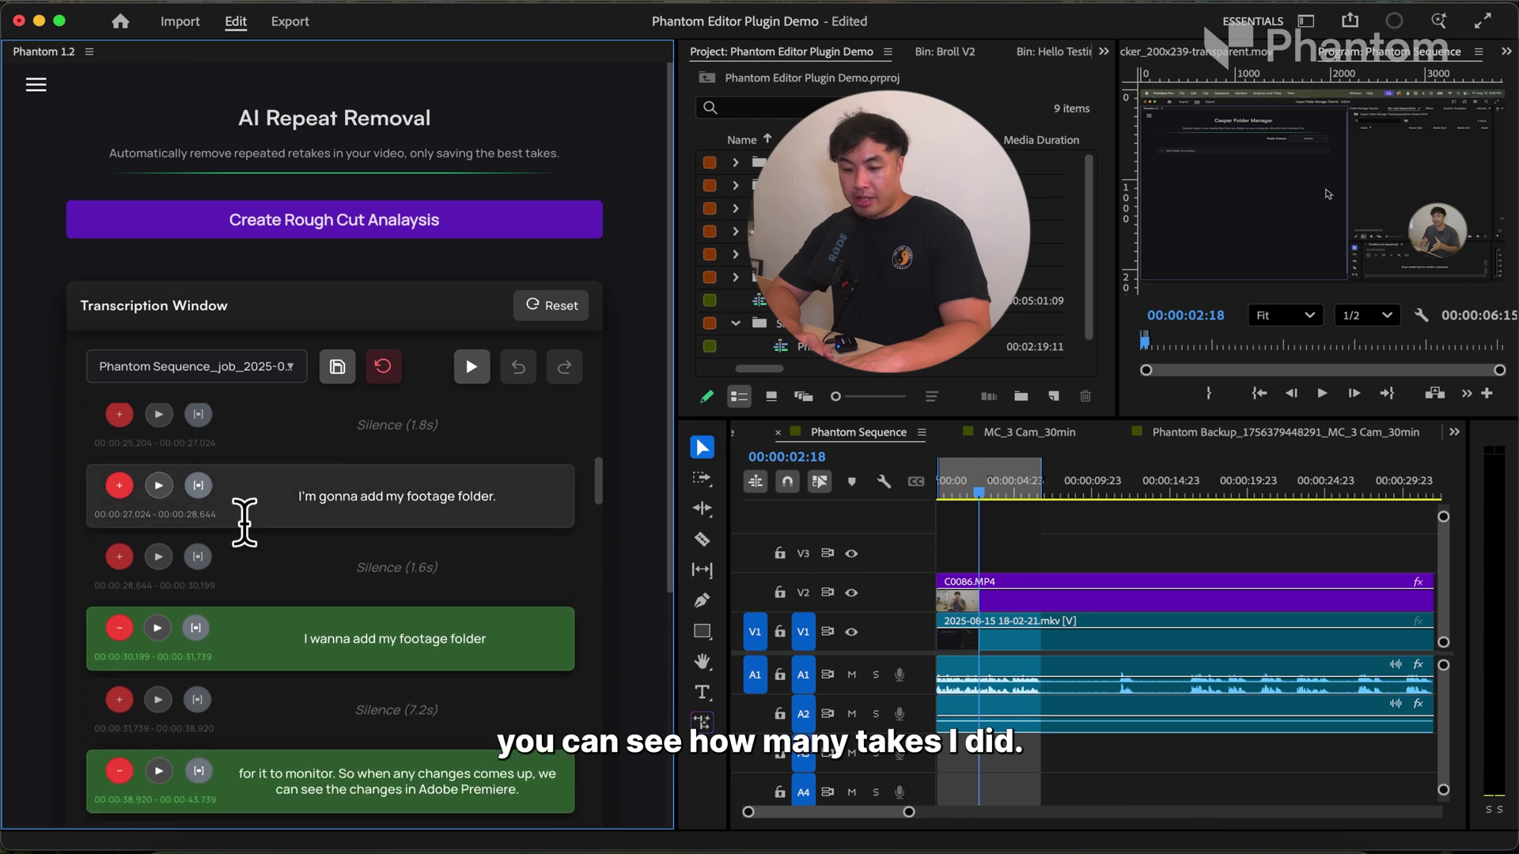
pyautogui.scroll(-2, 247, 537)
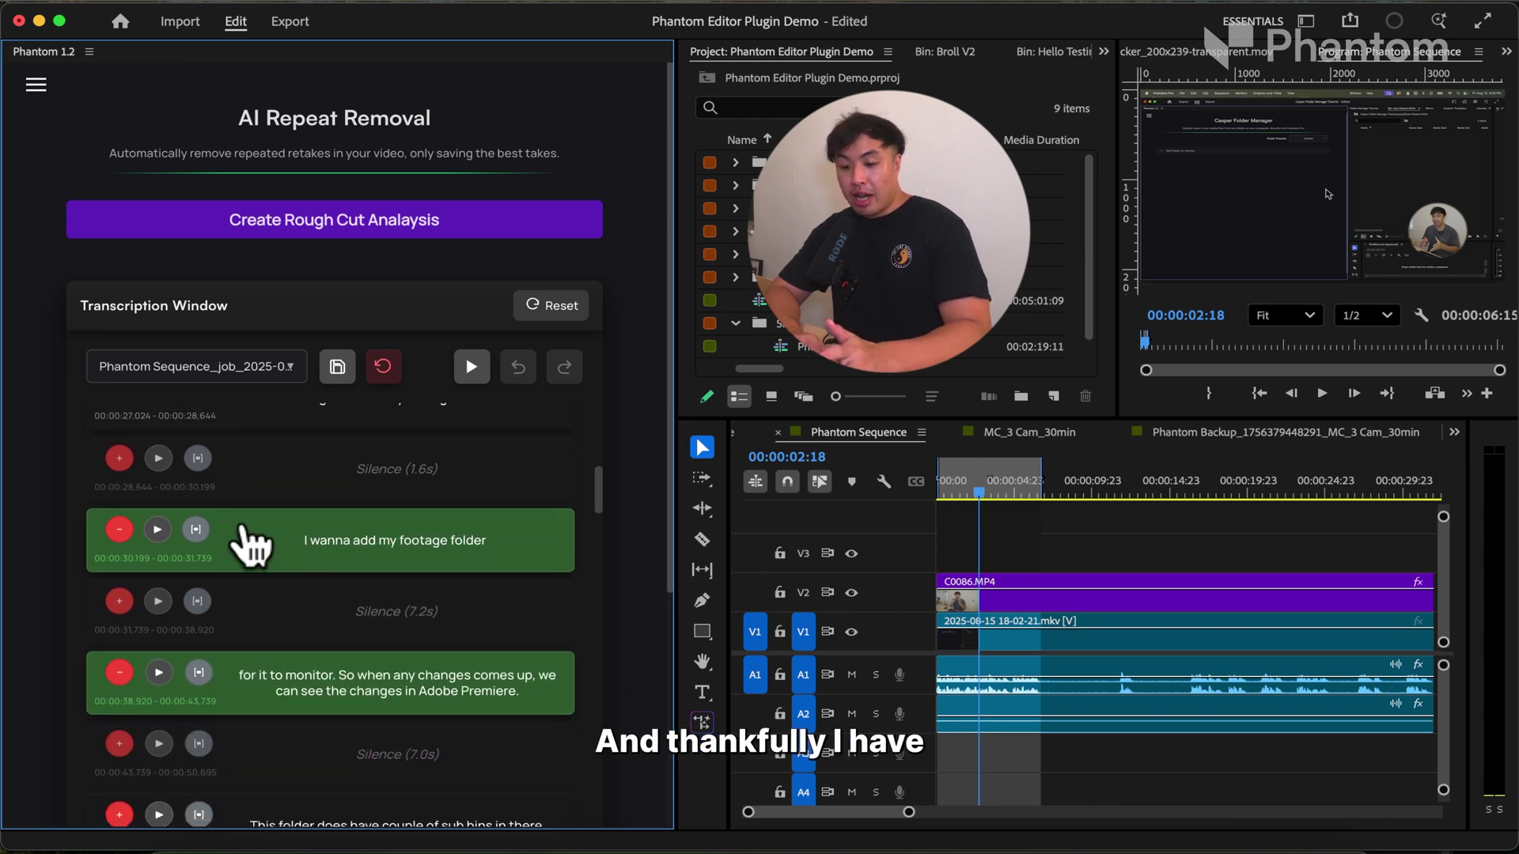
pyautogui.click(157, 529)
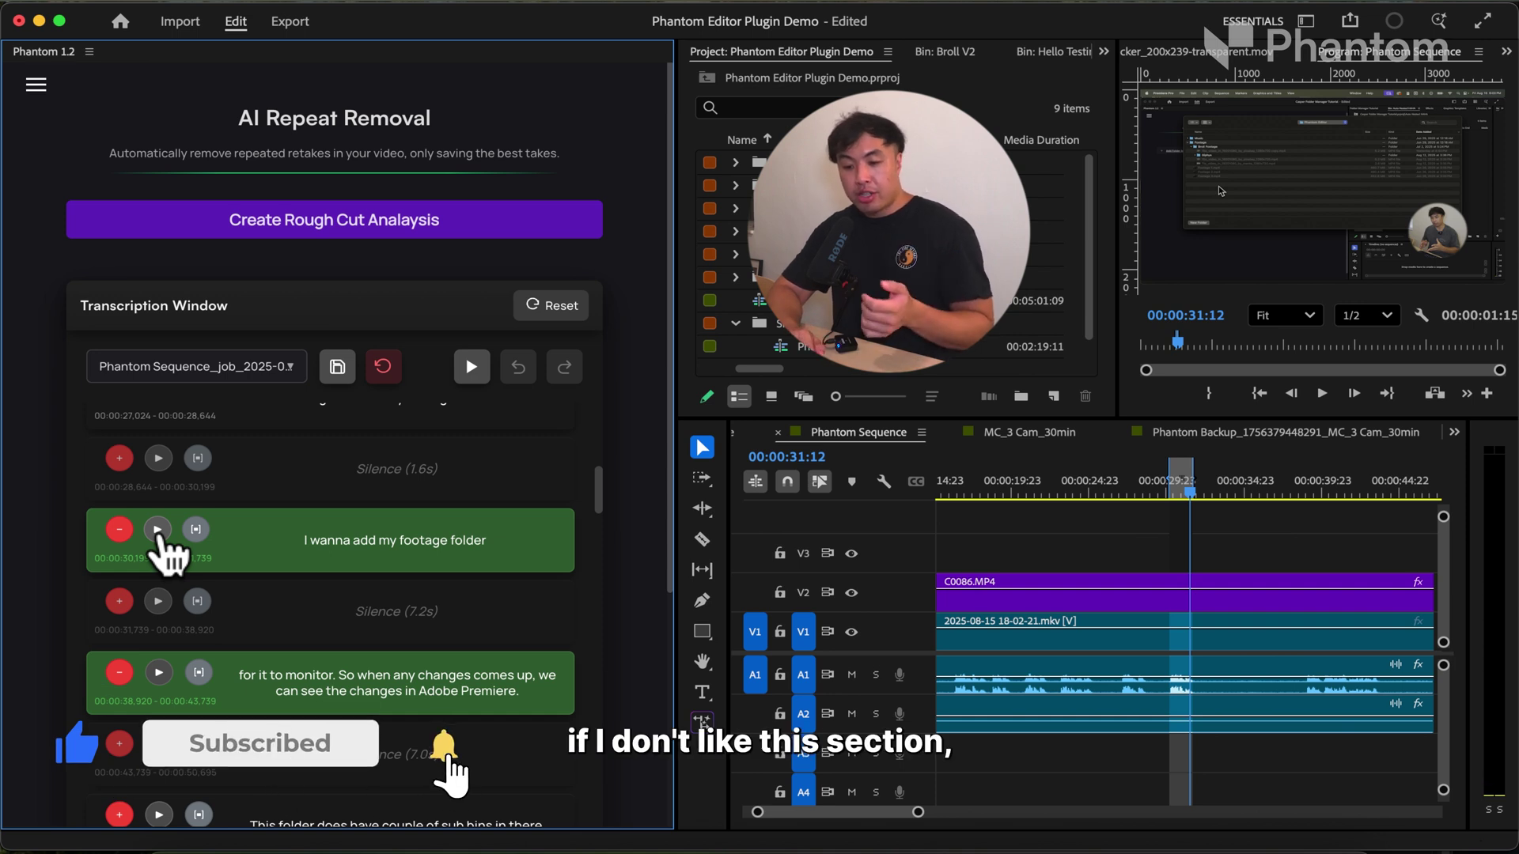
pyautogui.click(120, 528)
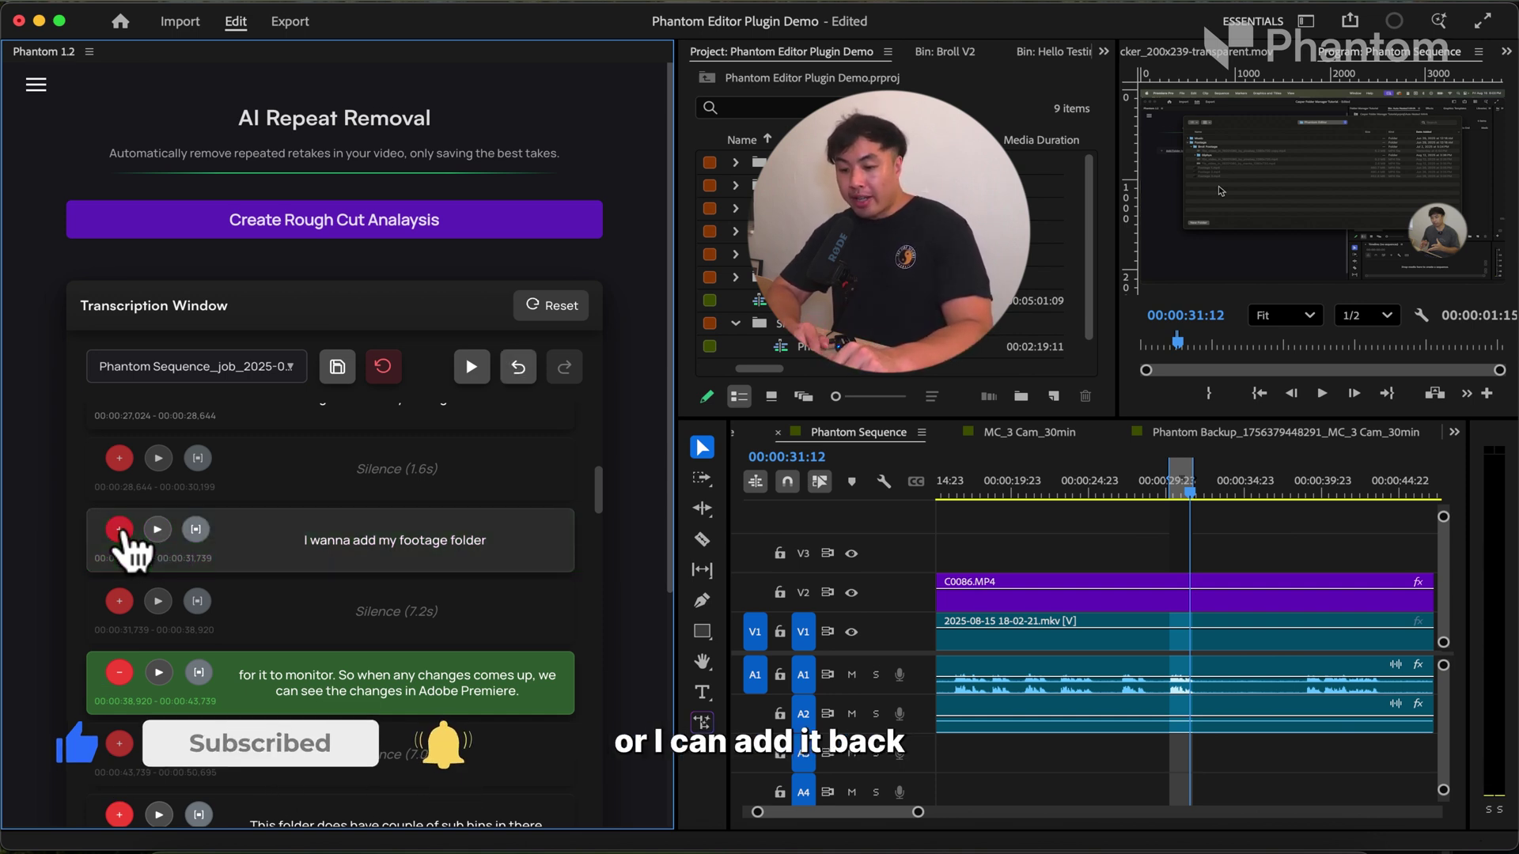
pyautogui.click(121, 528)
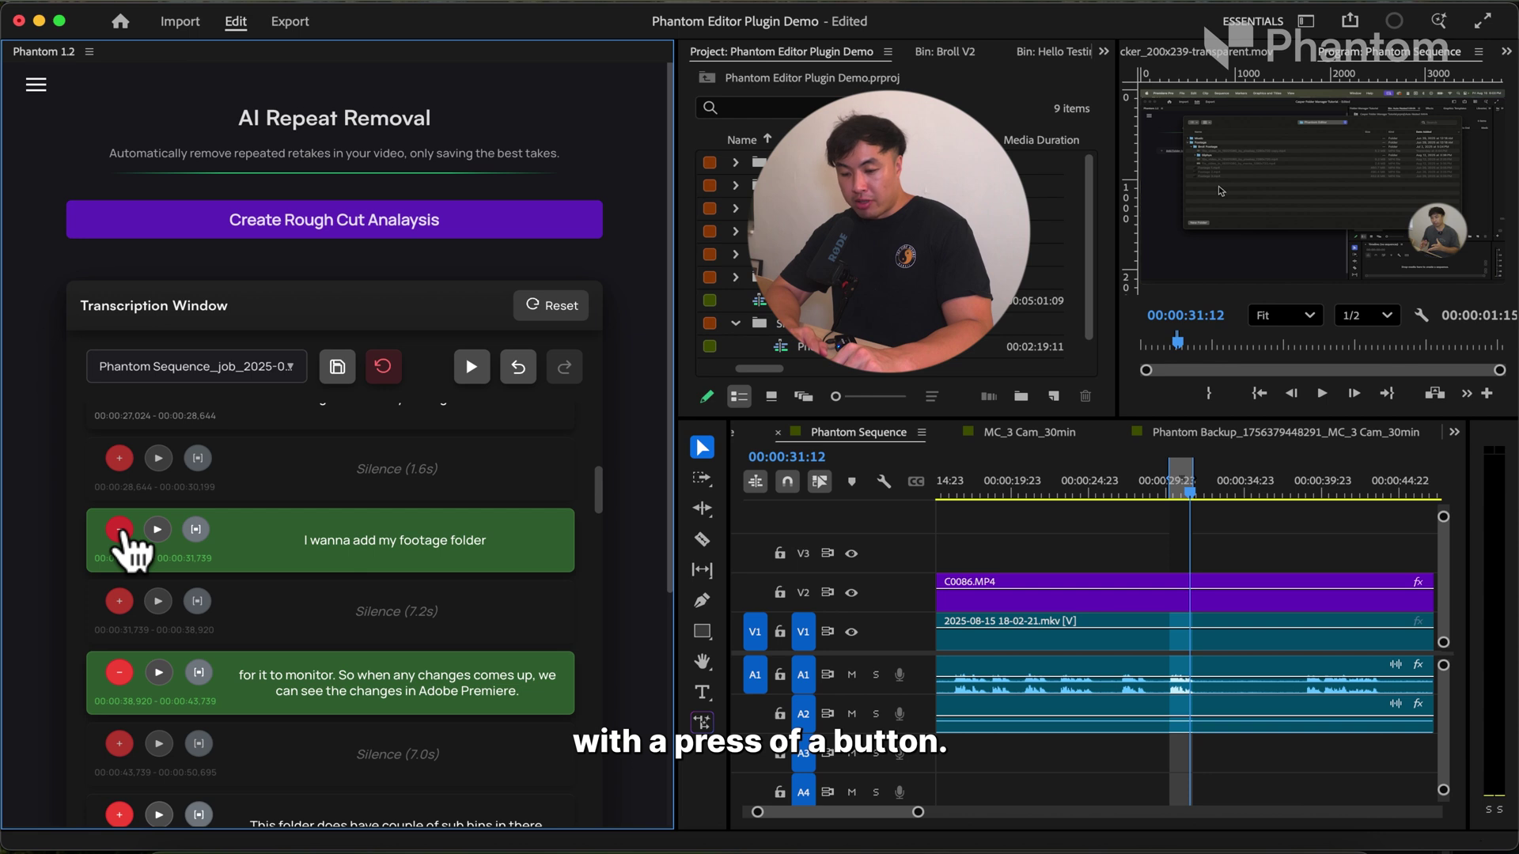
pyautogui.click(158, 672)
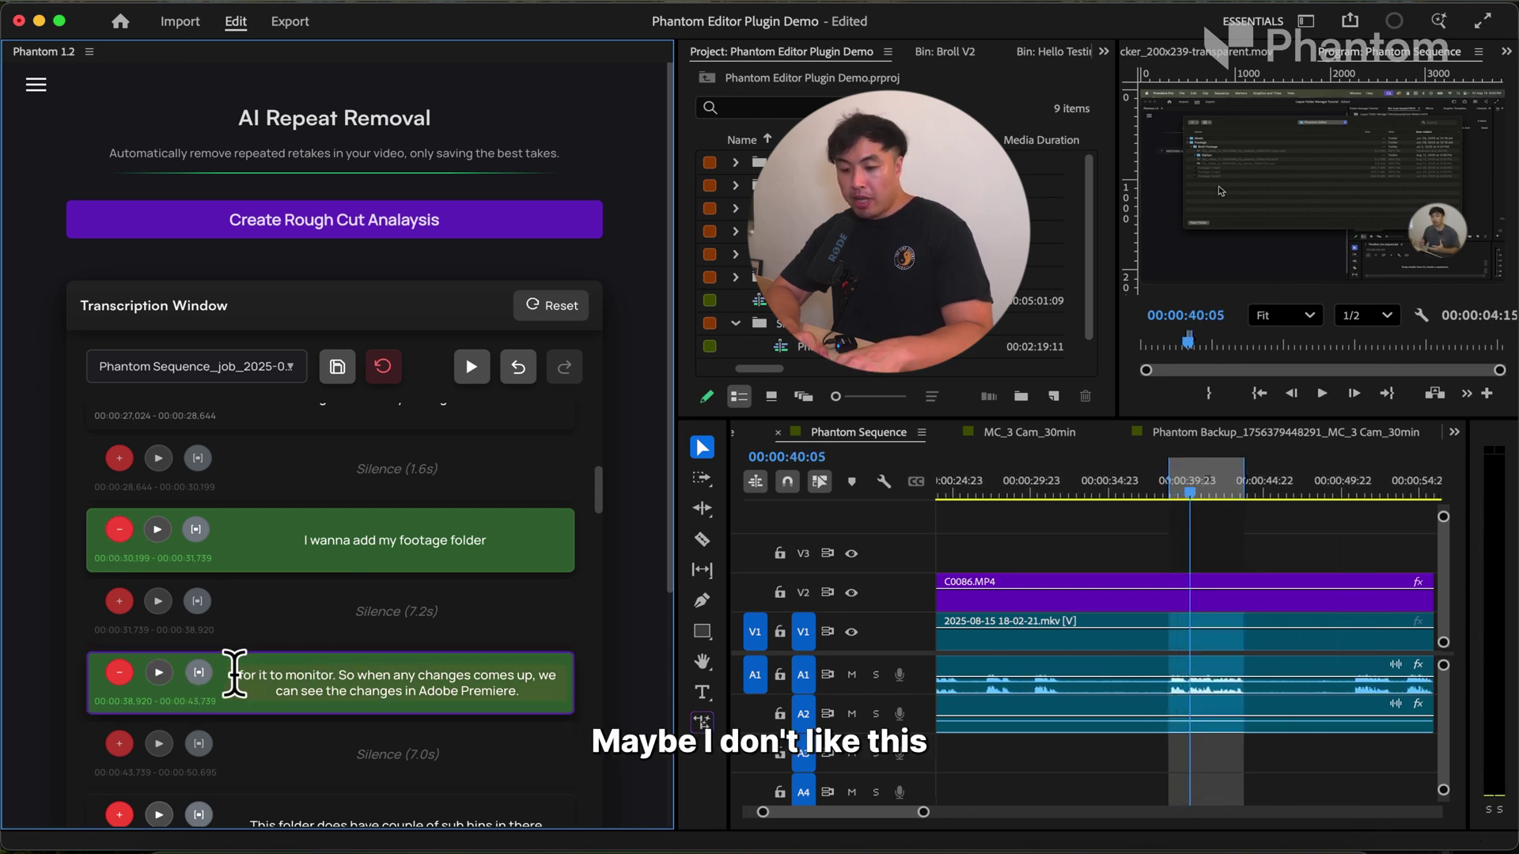
pyautogui.moveTo(294, 674); pyautogui.dragTo(227, 696)
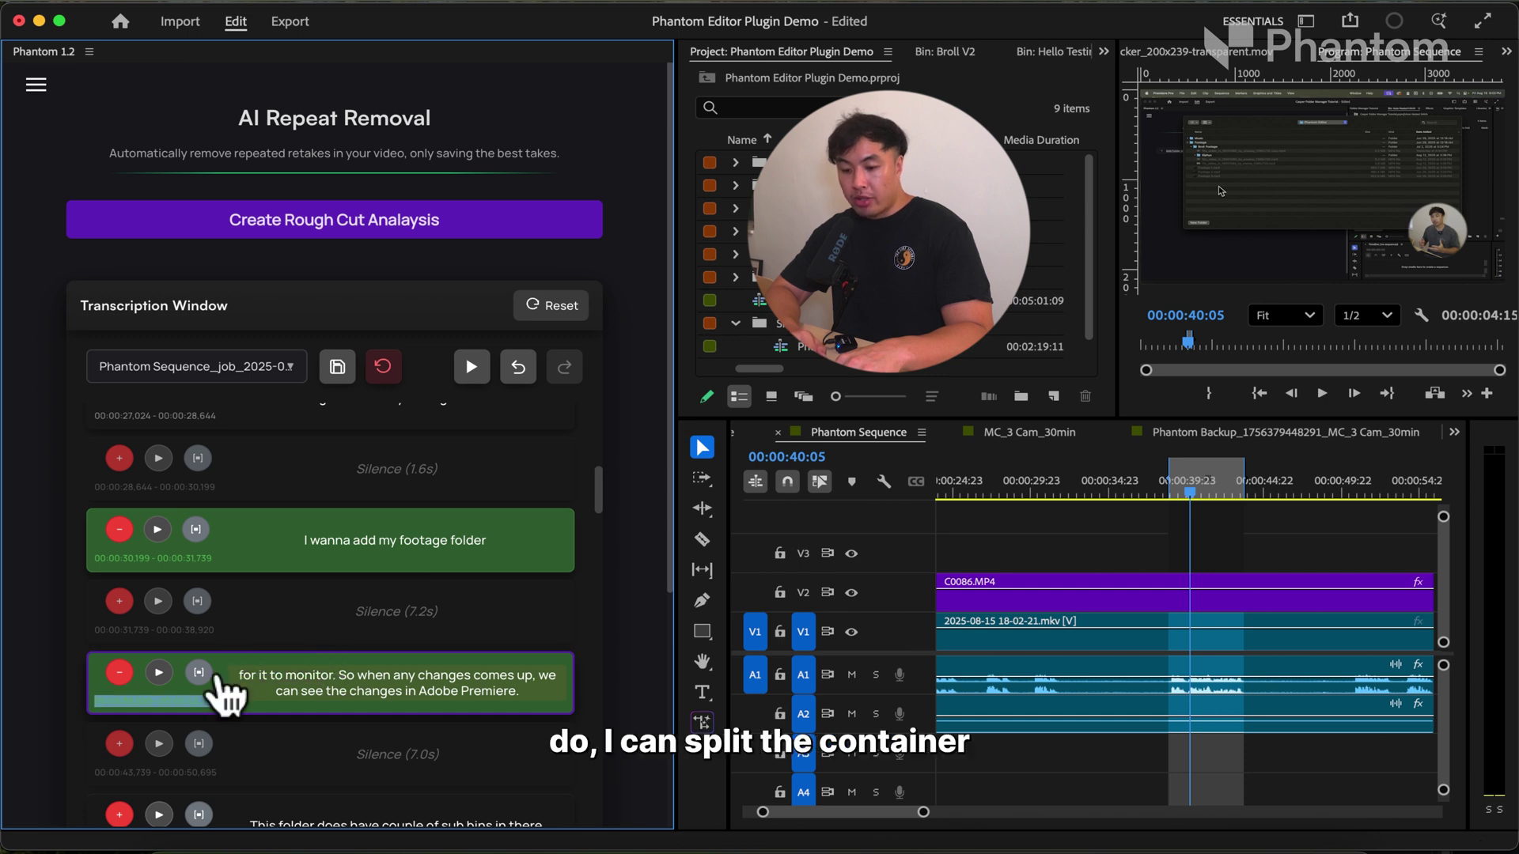
# Step: Split the transcript segment before 'So' and remove the 'for it to monitor.' take
pyautogui.click(347, 674)
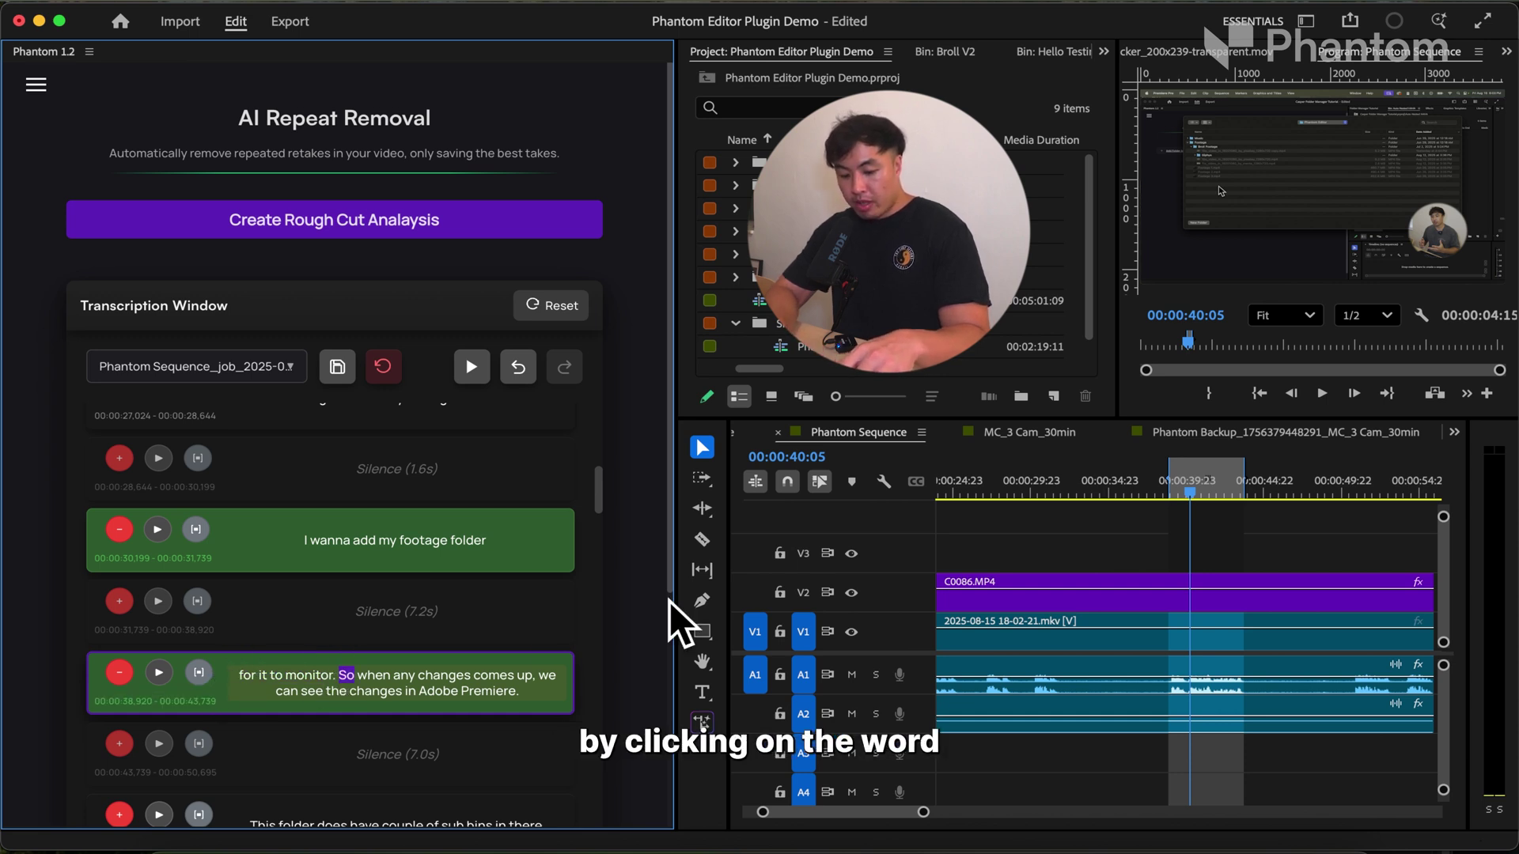
pyautogui.hotkey('ctrl', 'shift', 'k')
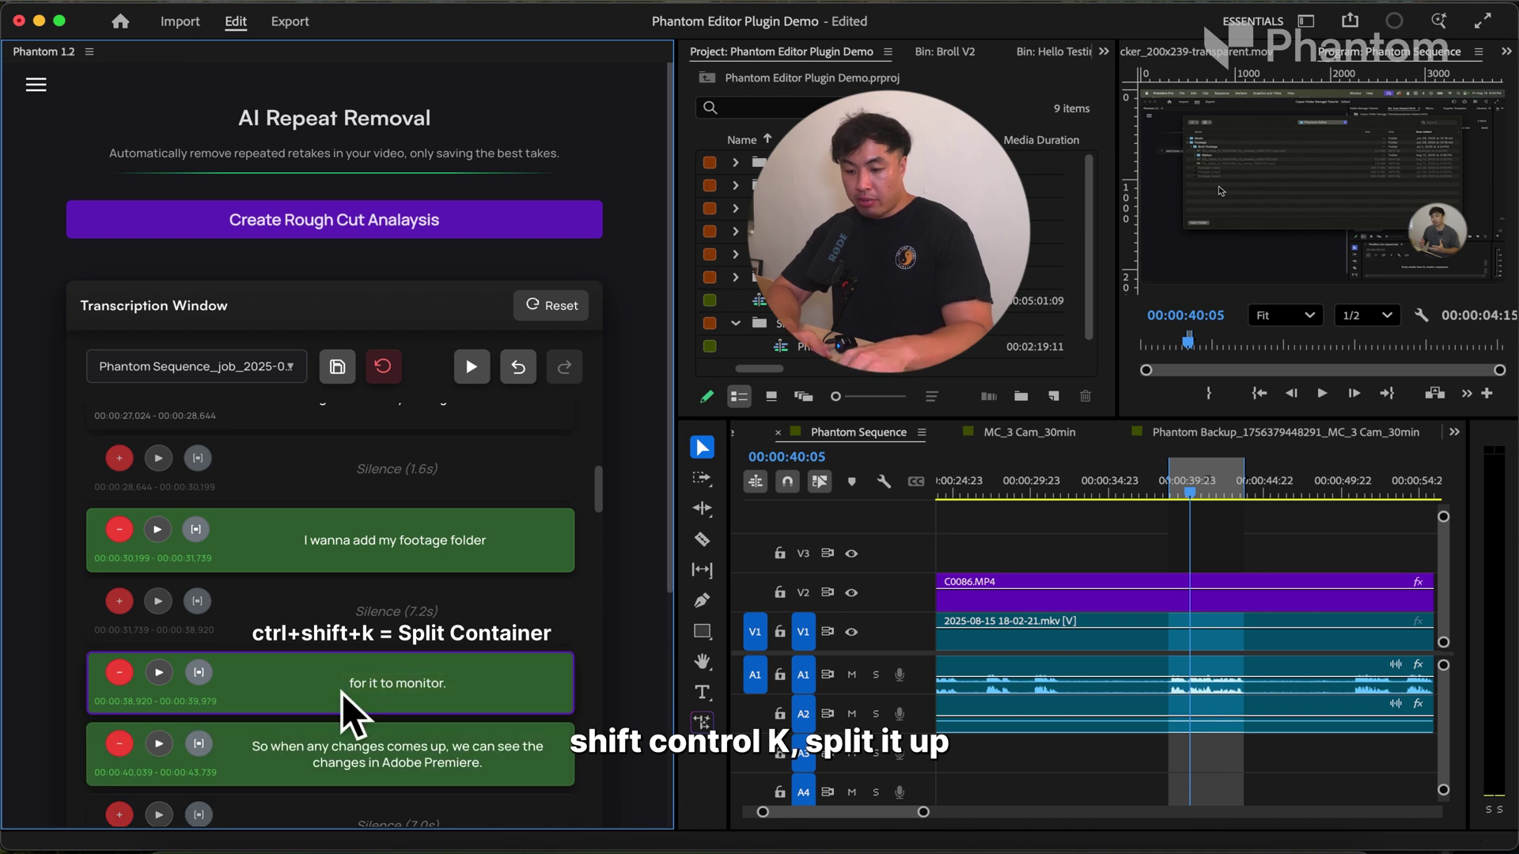
pyautogui.scroll(-2, 298, 745)
pyautogui.click(120, 601)
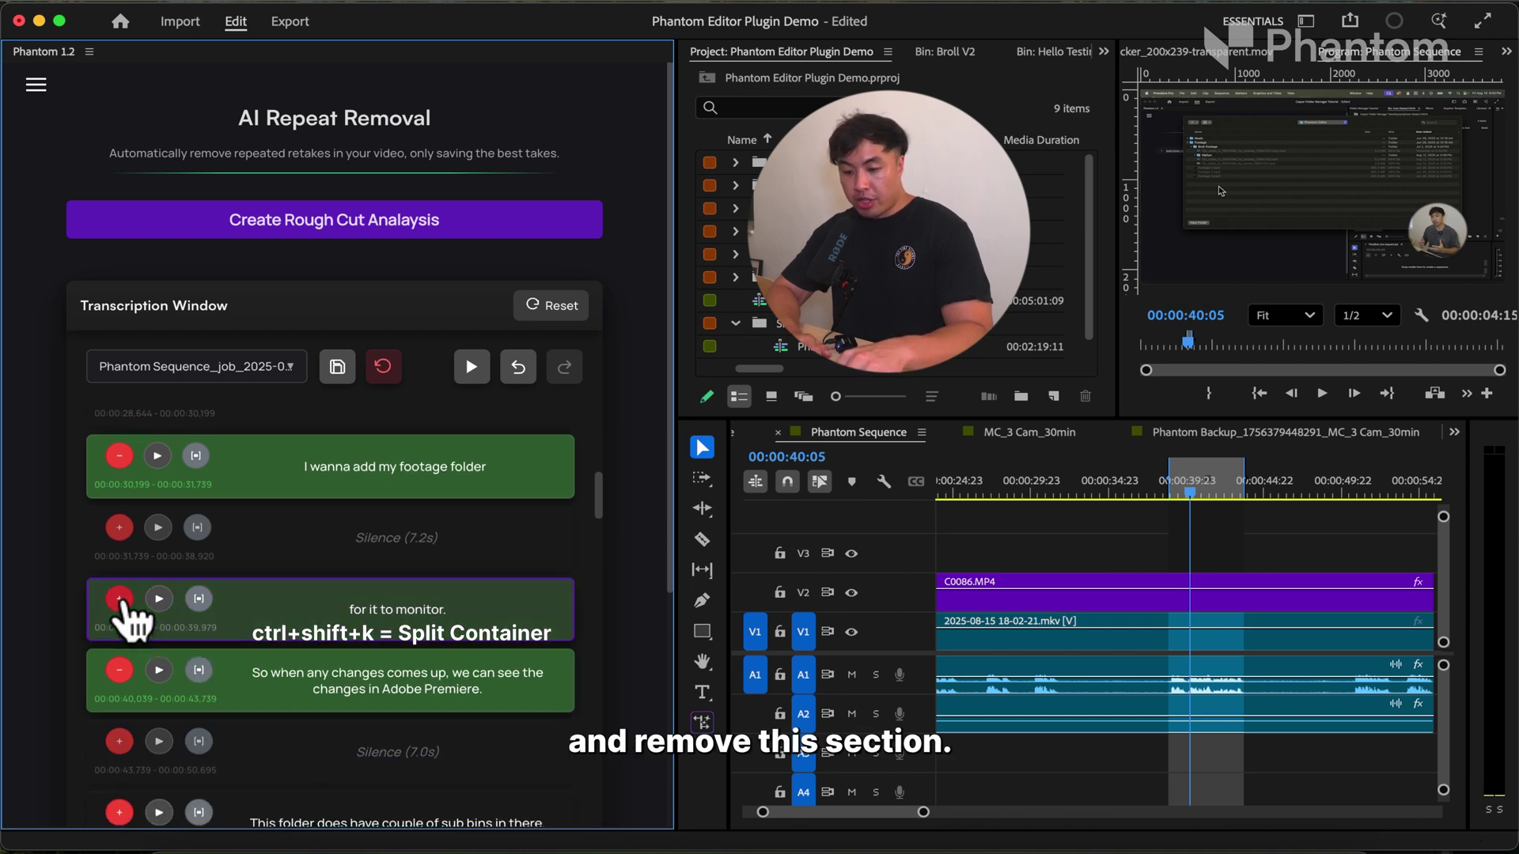
# Step: Preview the 'So when any changes comes up' take and zoom in around 00:00:43
pyautogui.click(159, 671)
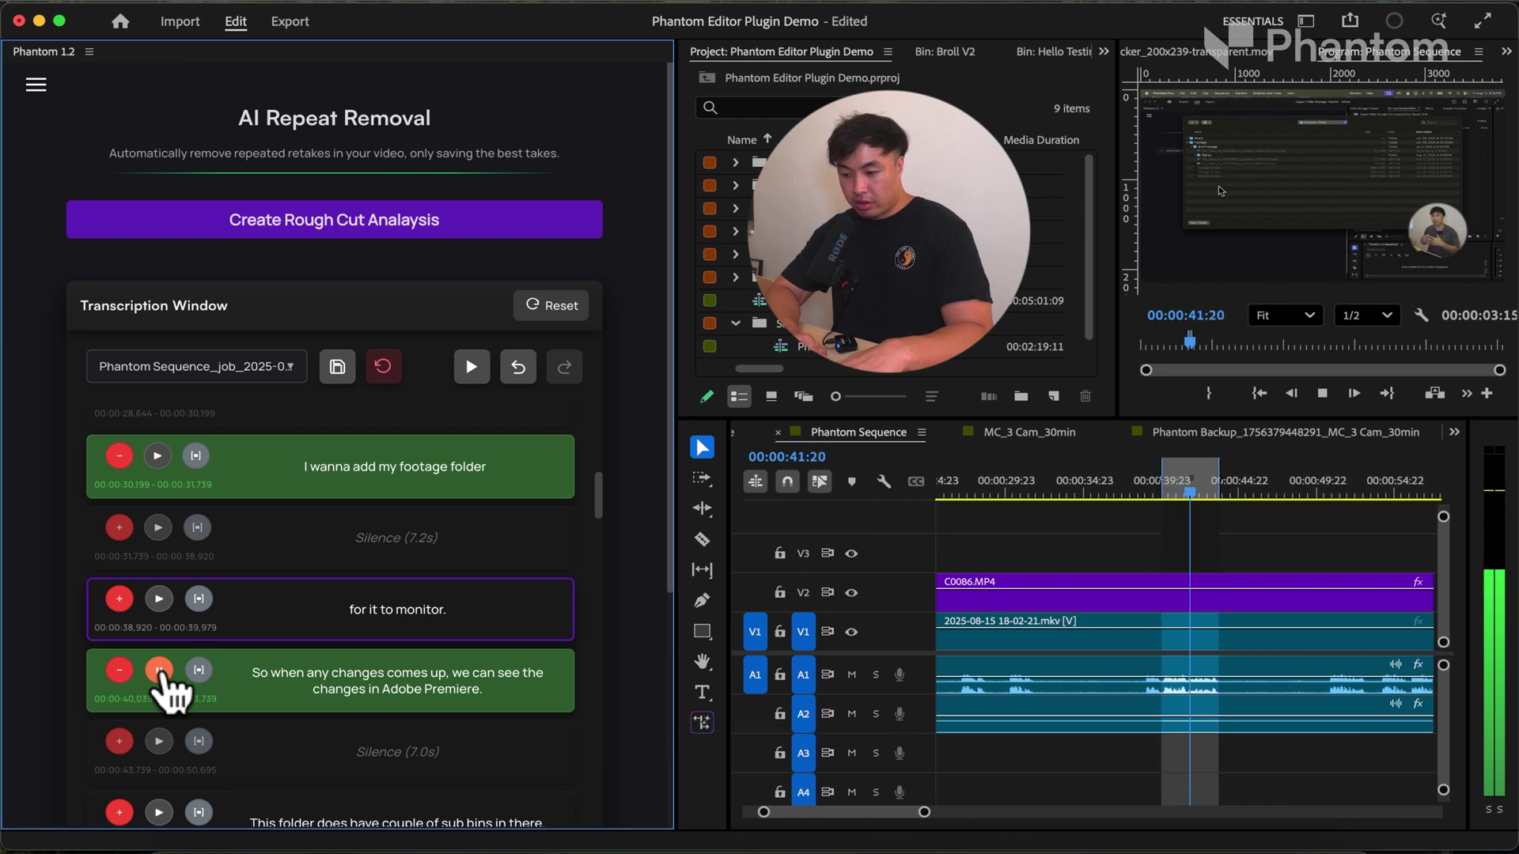
pyautogui.click(161, 672)
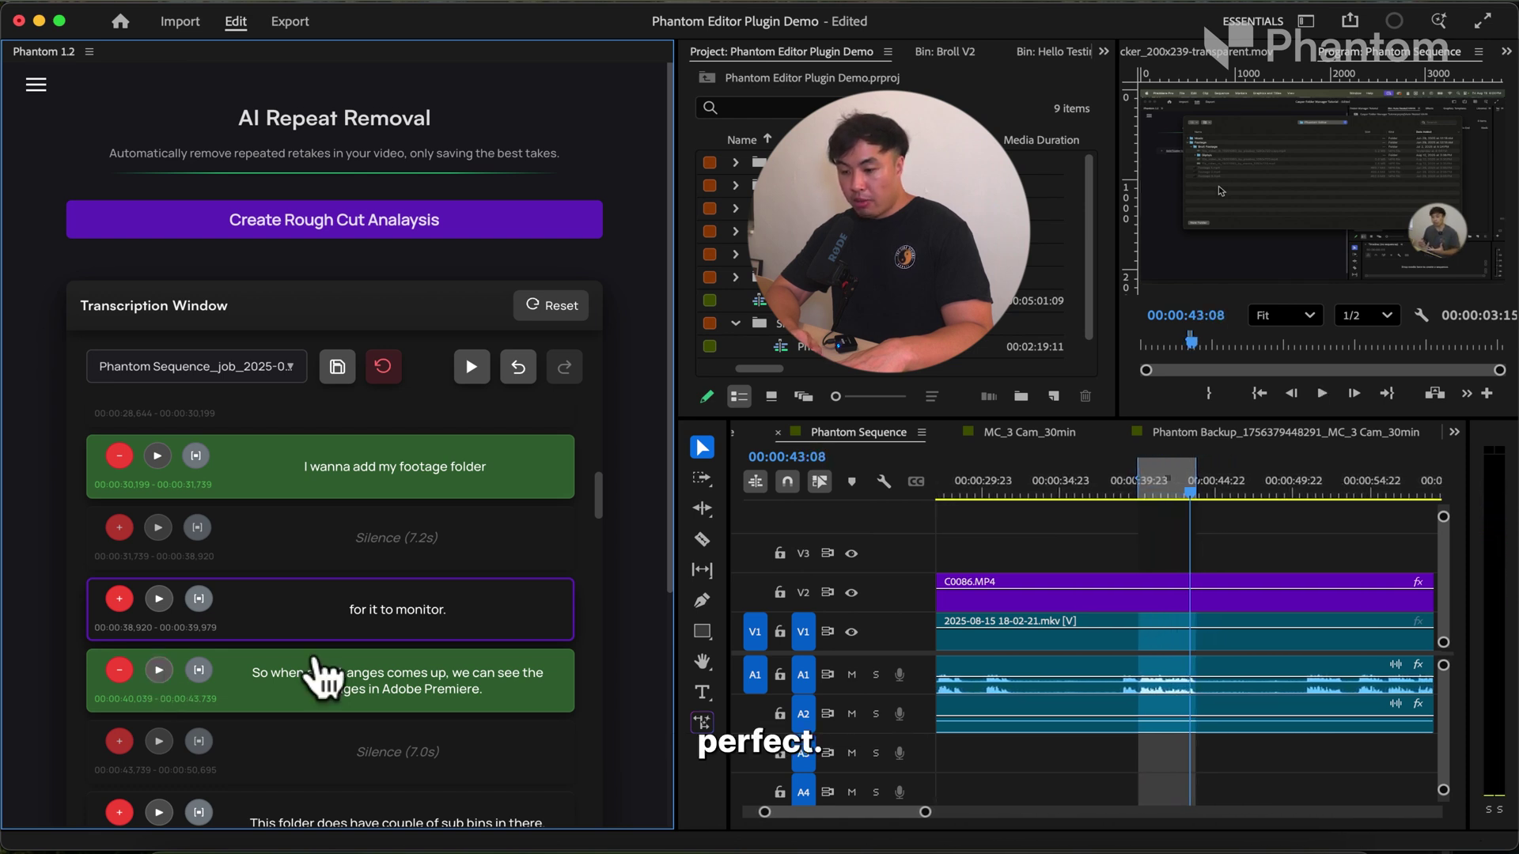
pyautogui.moveTo(923, 811); pyautogui.dragTo(841, 812)
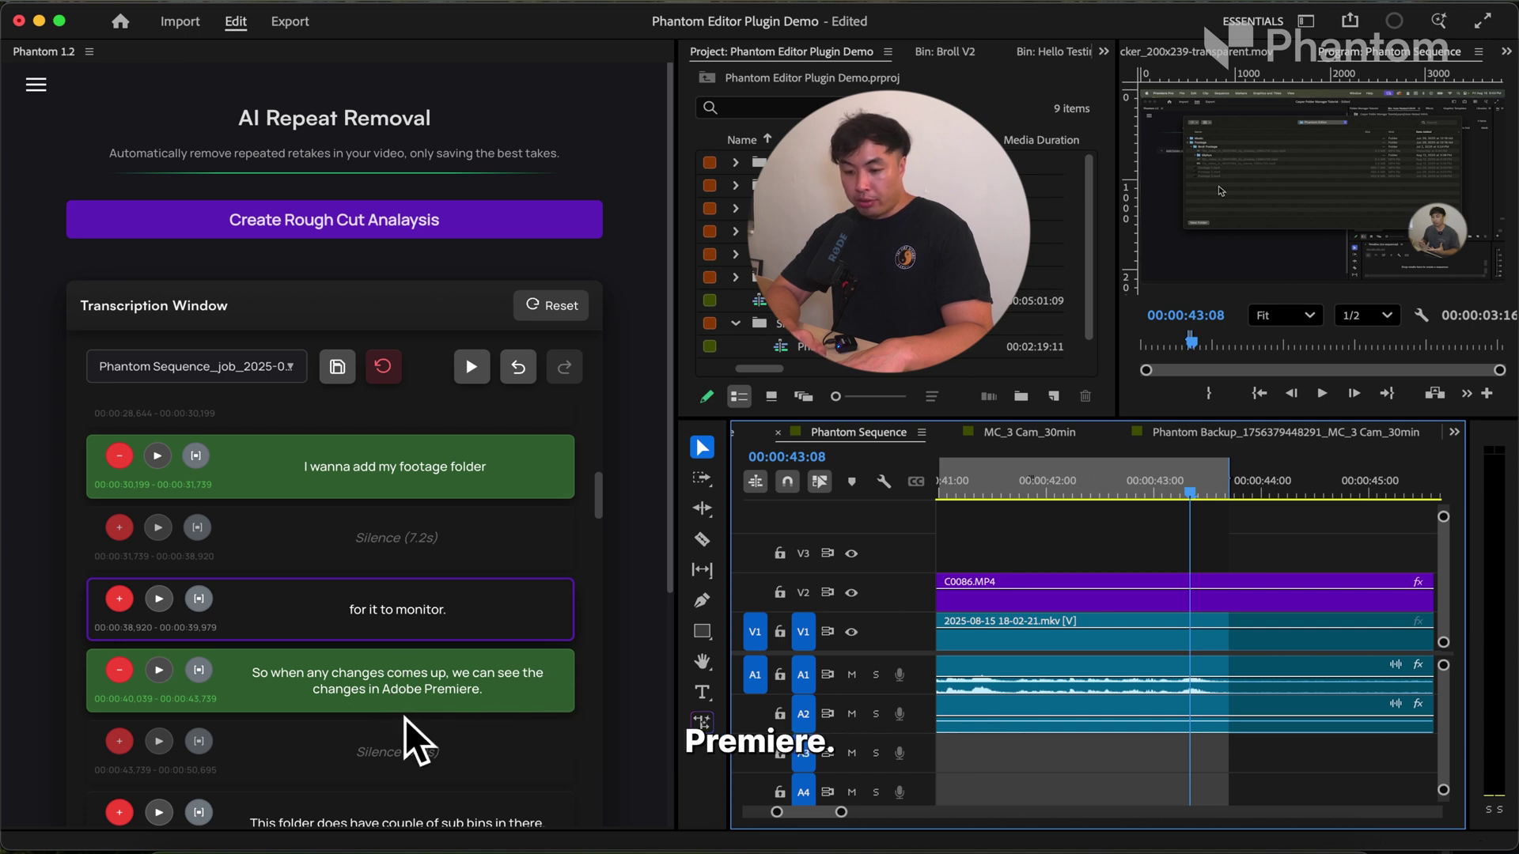
# Step: Trim the take's out point to about 00:00:42:17, splitting 'in Adobe Premiere.' into its own segment
pyautogui.press('-')
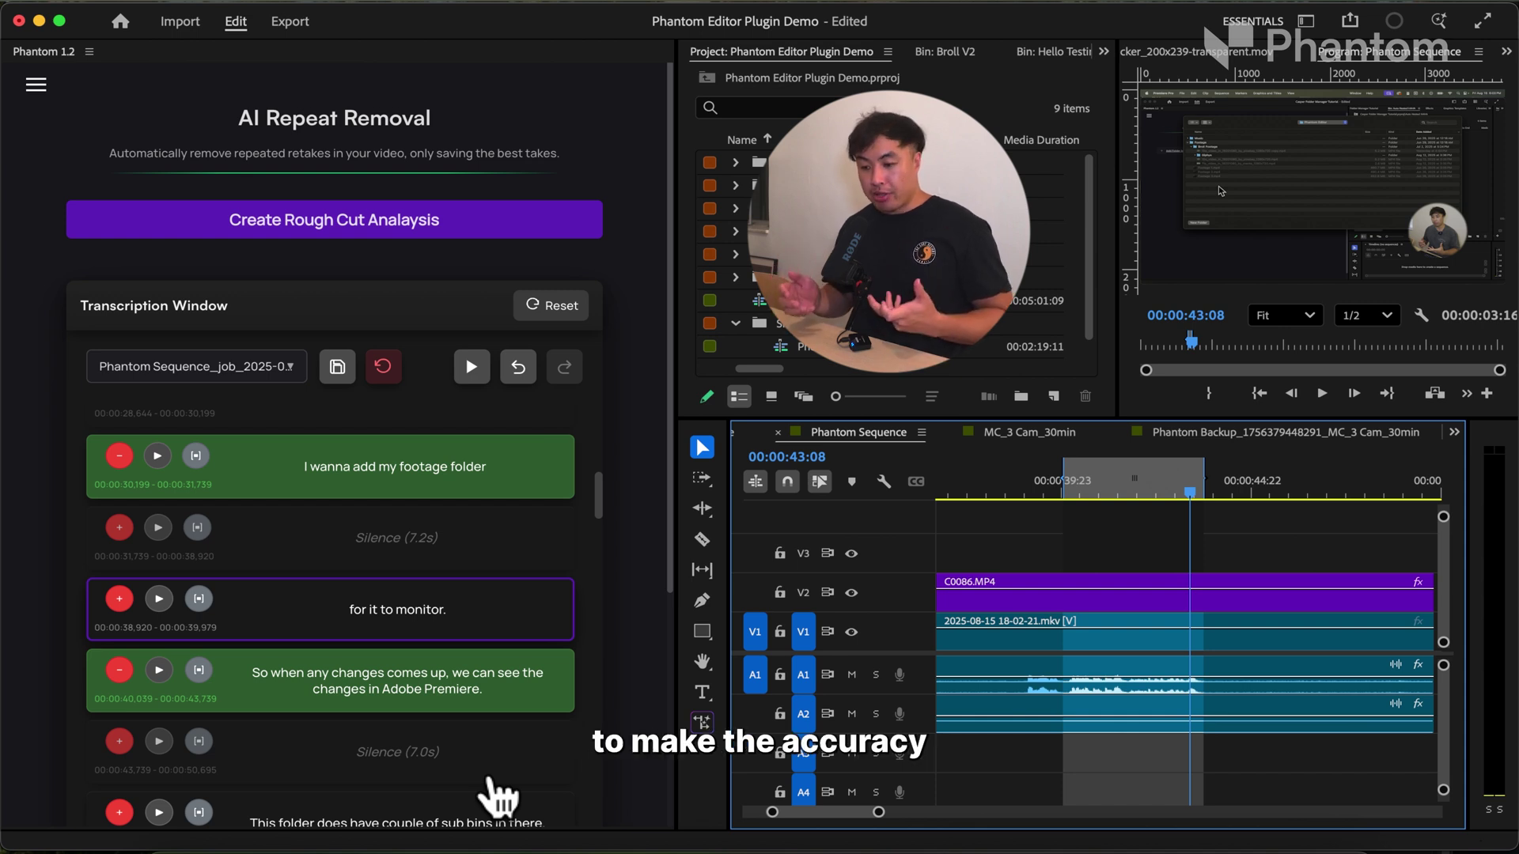
pyautogui.click(198, 671)
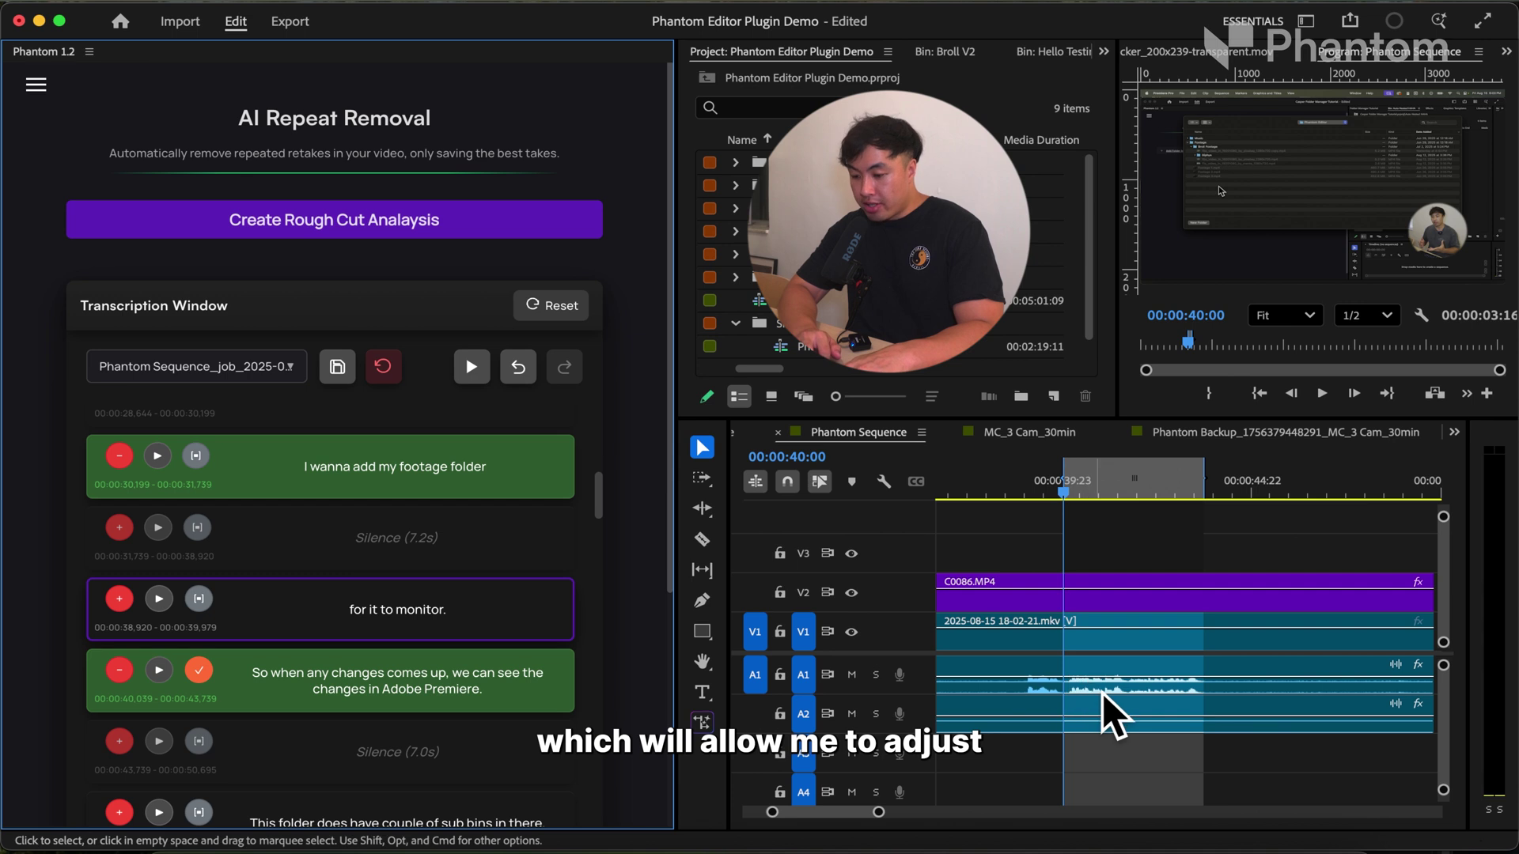
pyautogui.moveTo(878, 812); pyautogui.dragTo(863, 812)
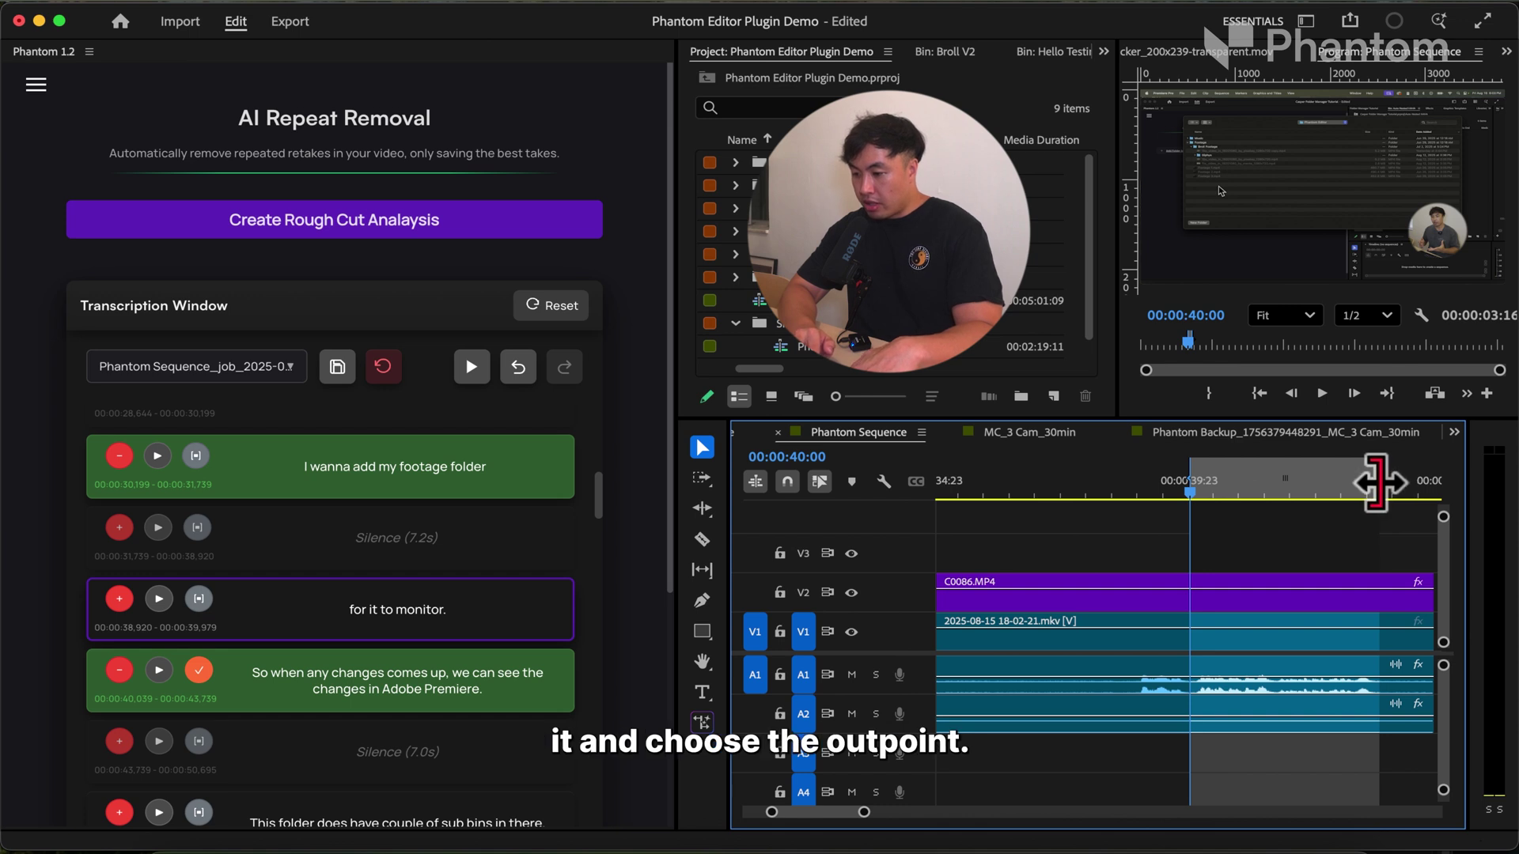
pyautogui.moveTo(1377, 482); pyautogui.dragTo(1357, 482)
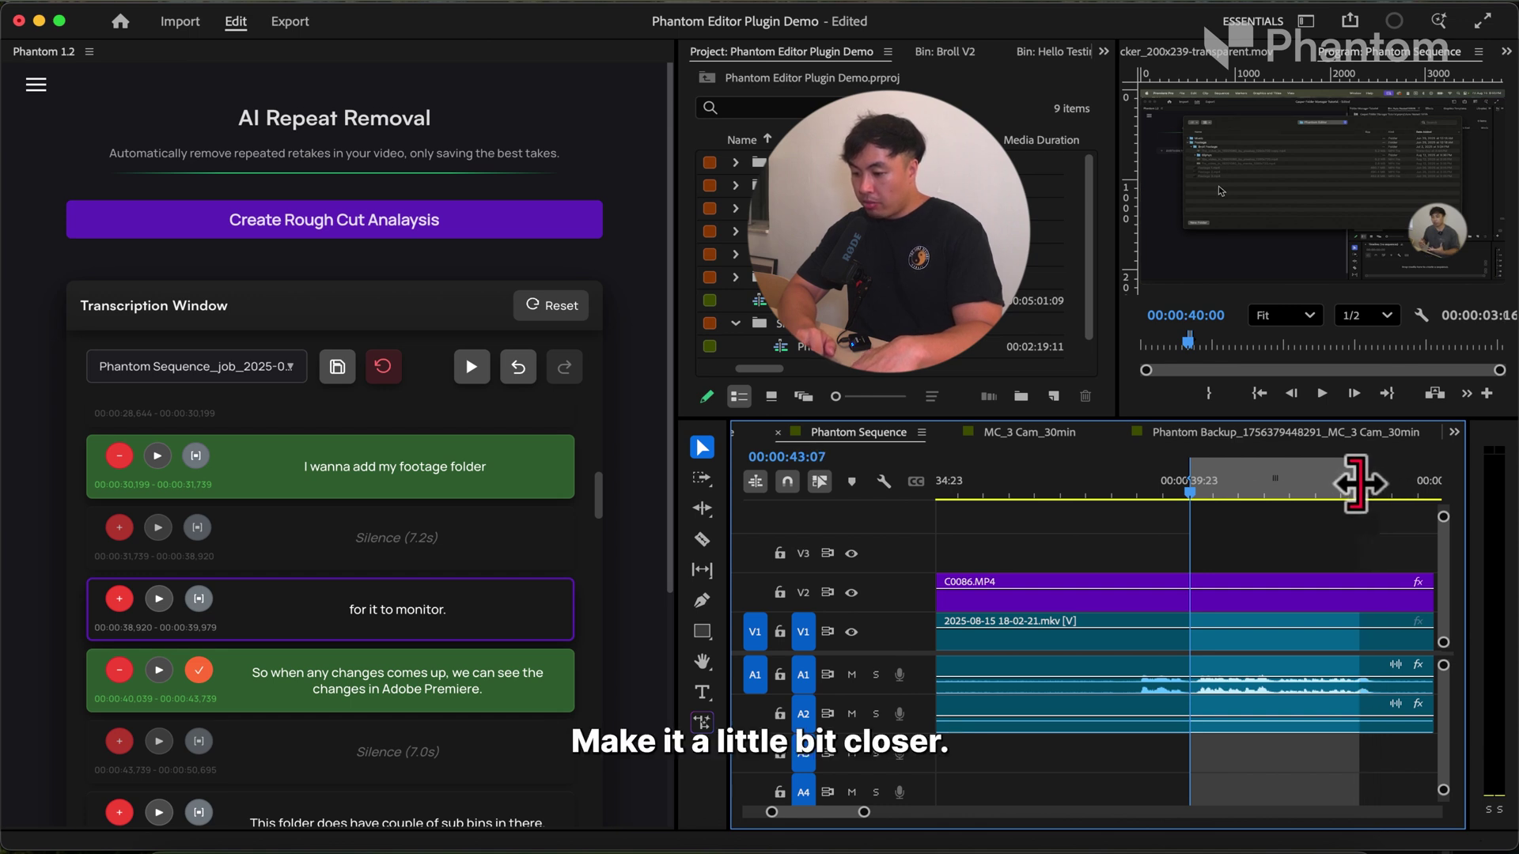
pyautogui.moveTo(1351, 484); pyautogui.dragTo(1326, 484)
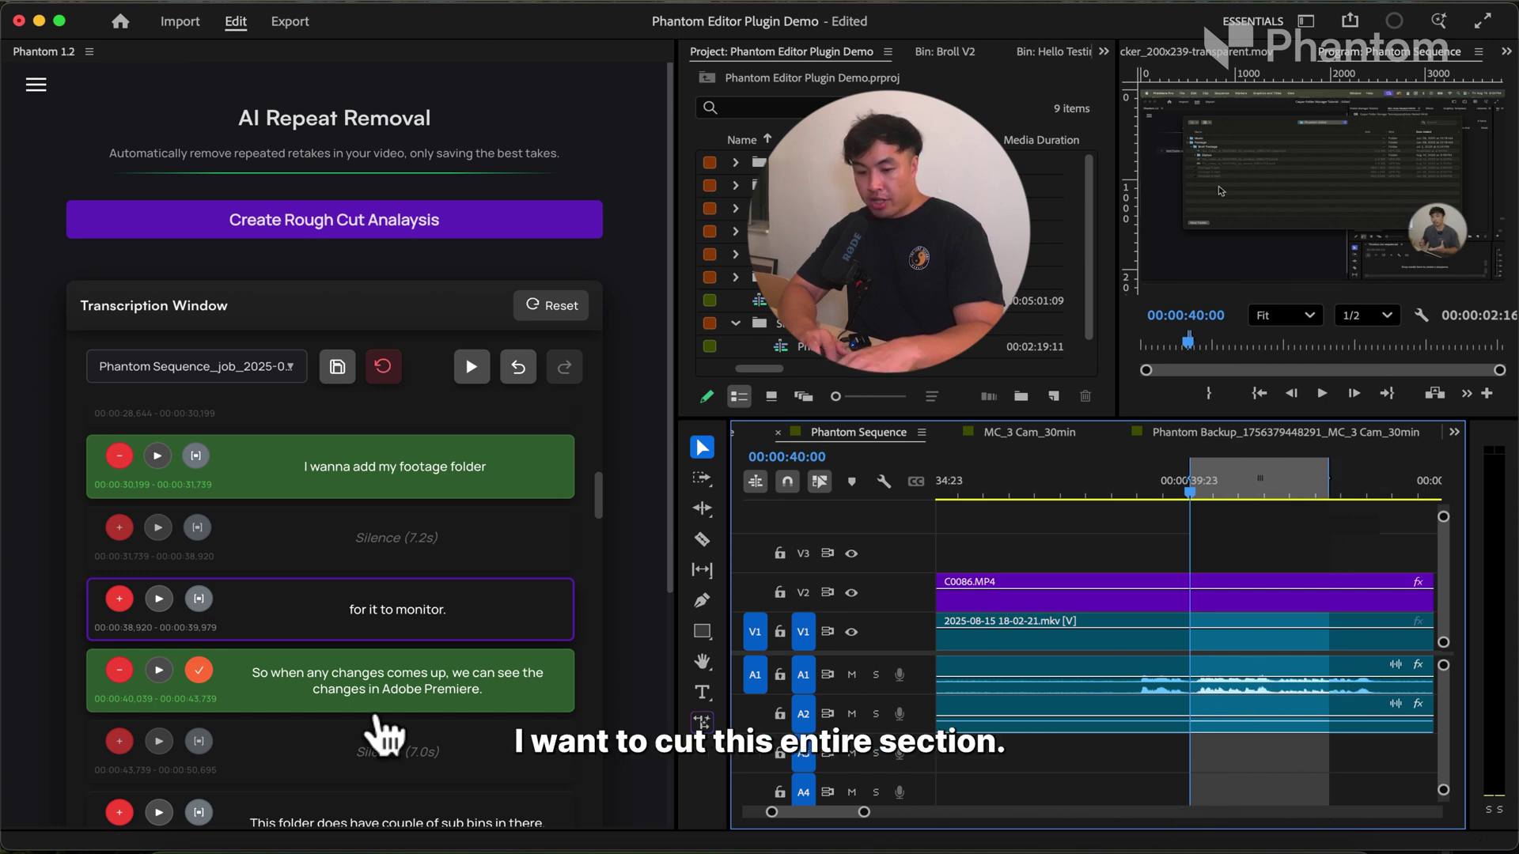
pyautogui.click(201, 676)
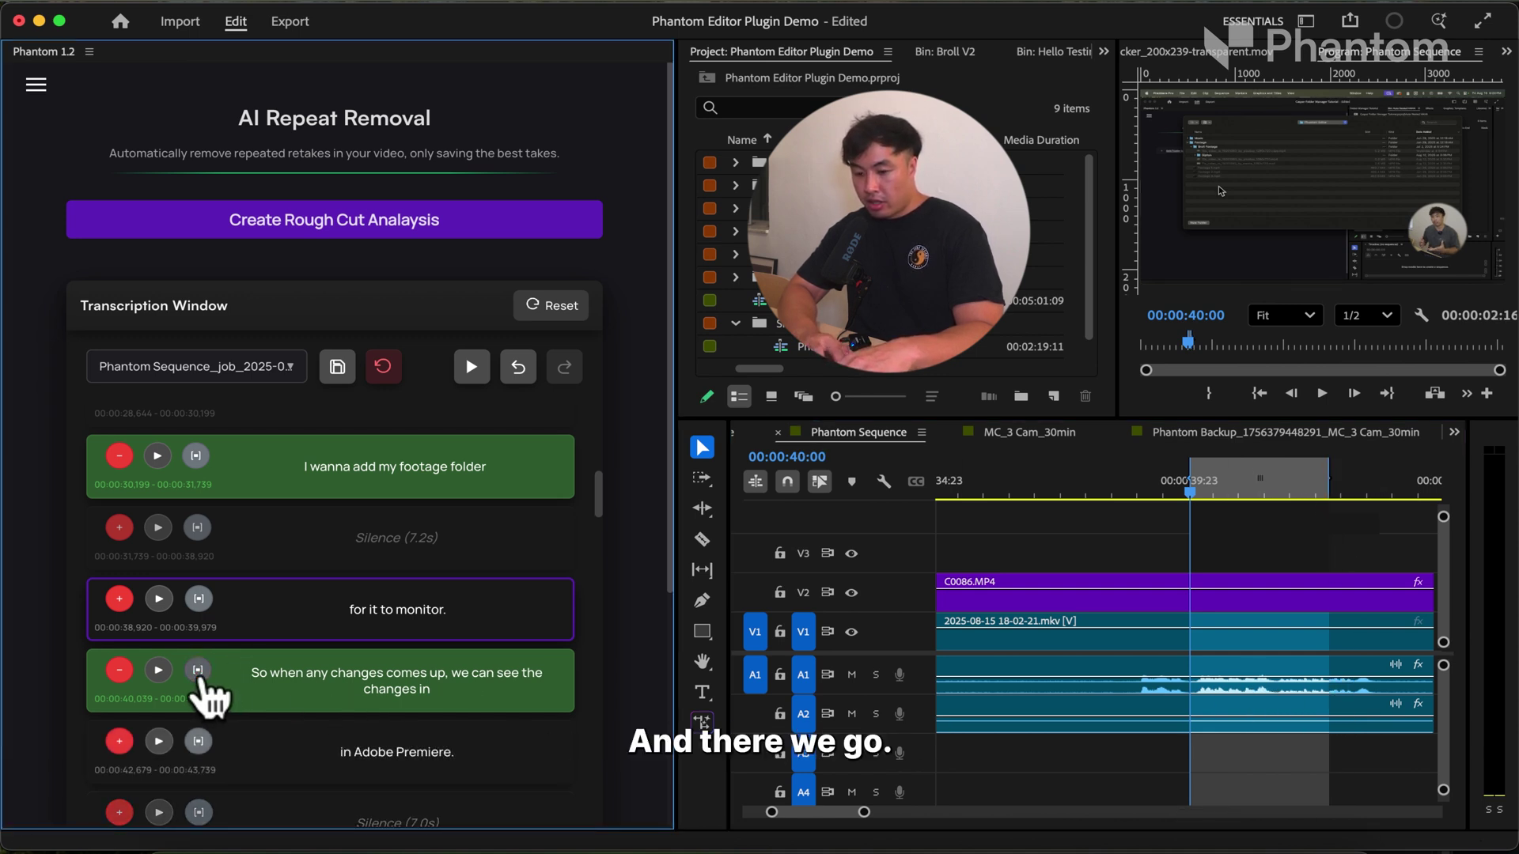
# Step: Preview the shortened take, then keep 'in Adobe Premiere.' and the Silence (7.0s) segment
pyautogui.scroll(-1, 364, 724)
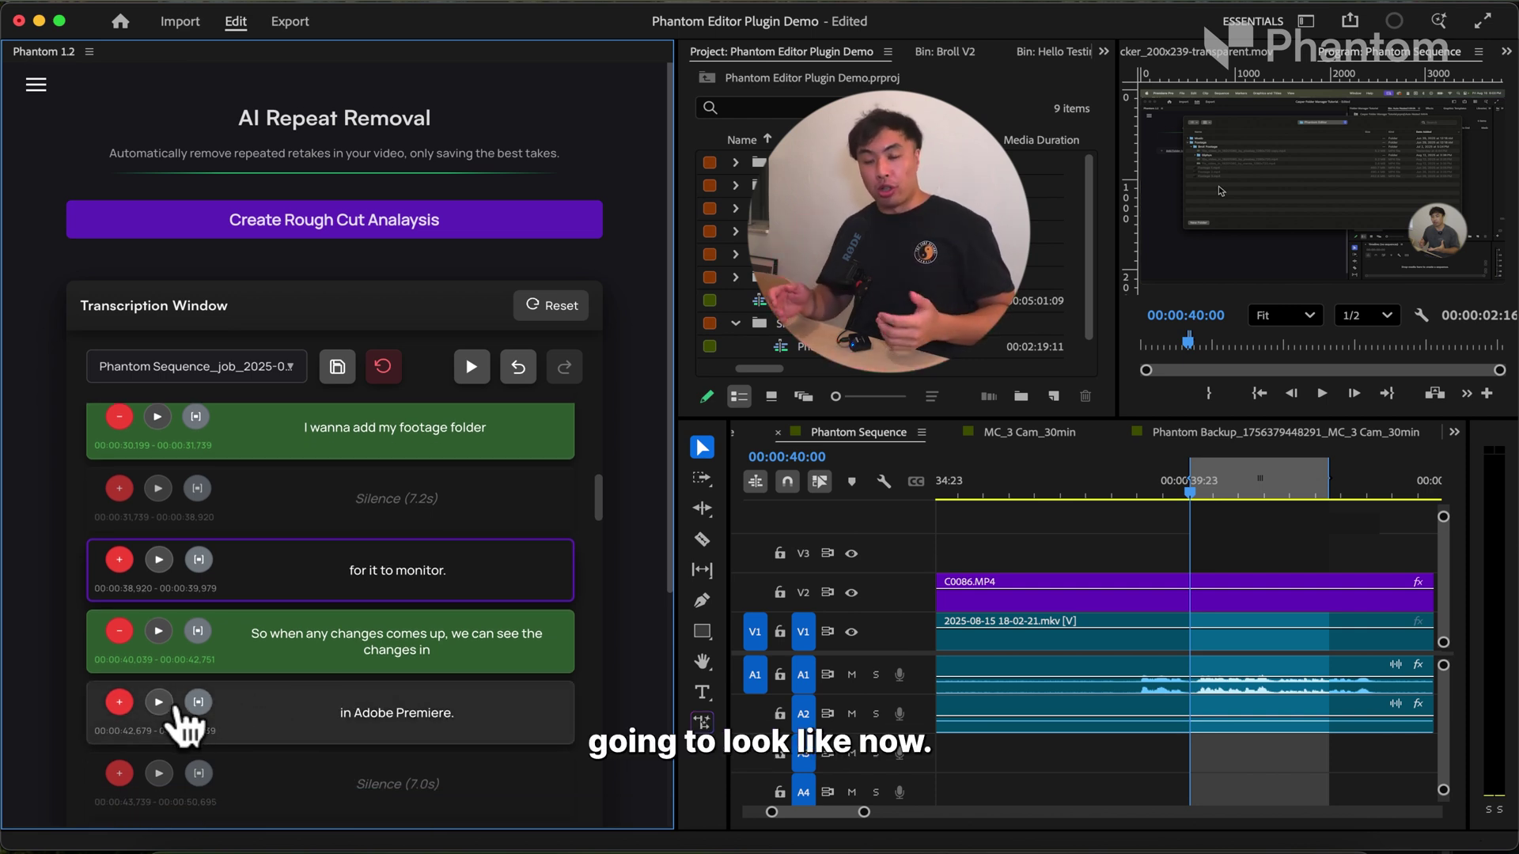
pyautogui.click(159, 632)
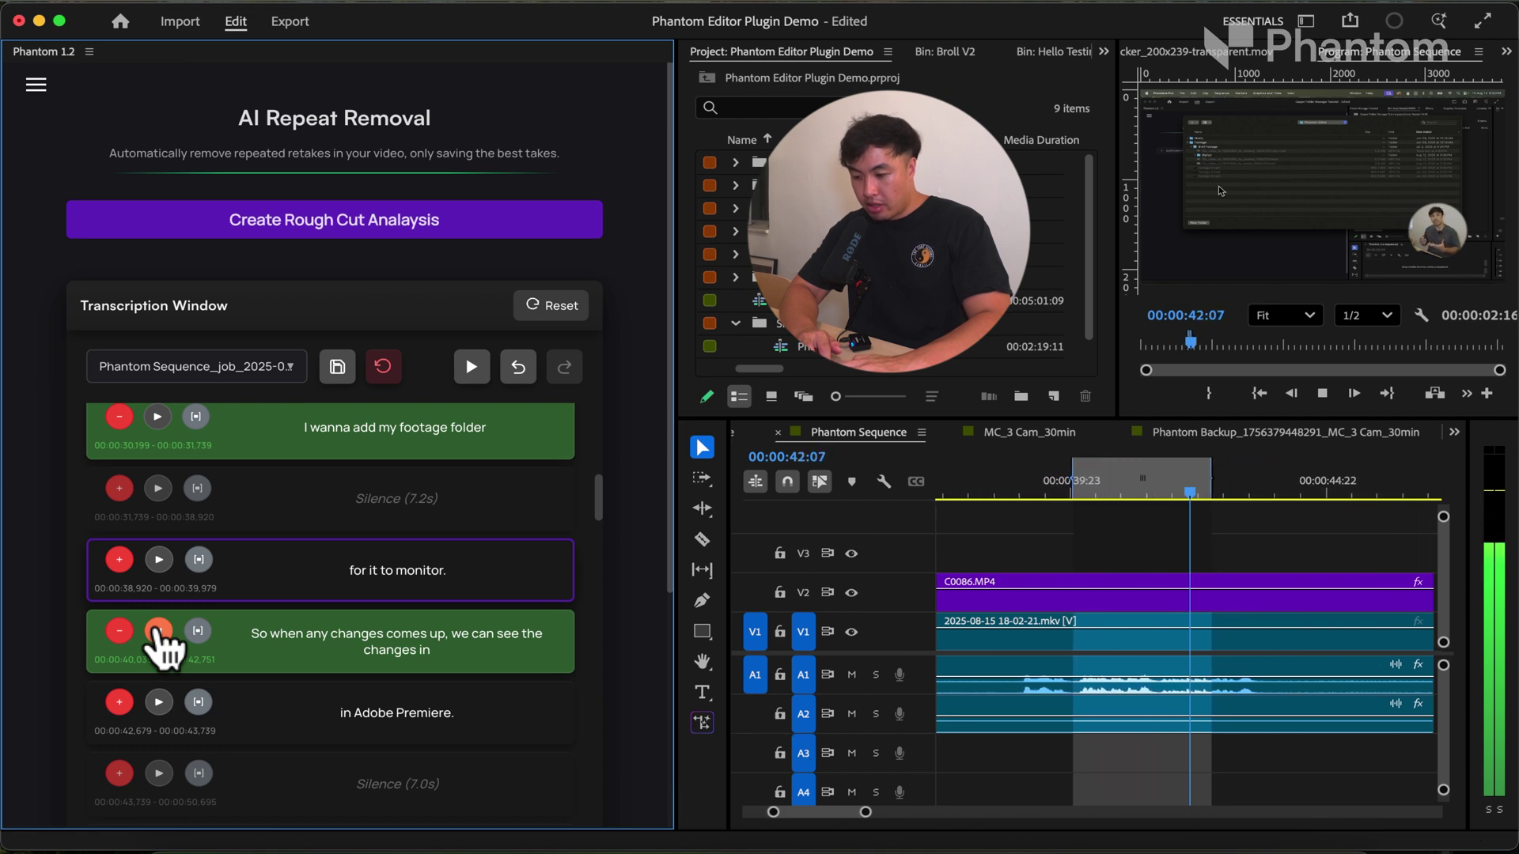
pyautogui.click(158, 630)
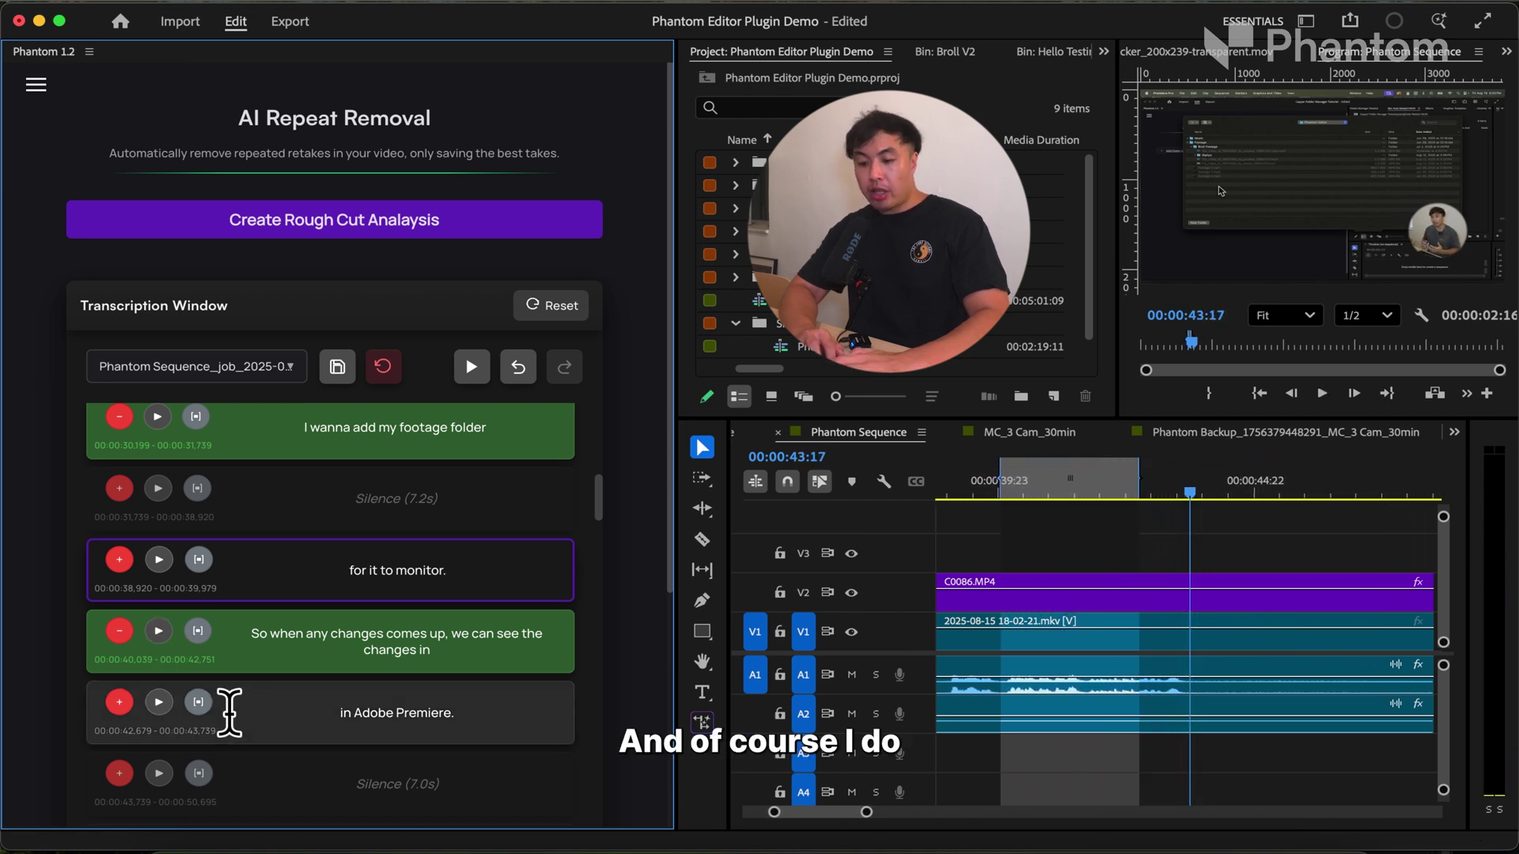
pyautogui.click(118, 702)
pyautogui.scroll(-3, 157, 601)
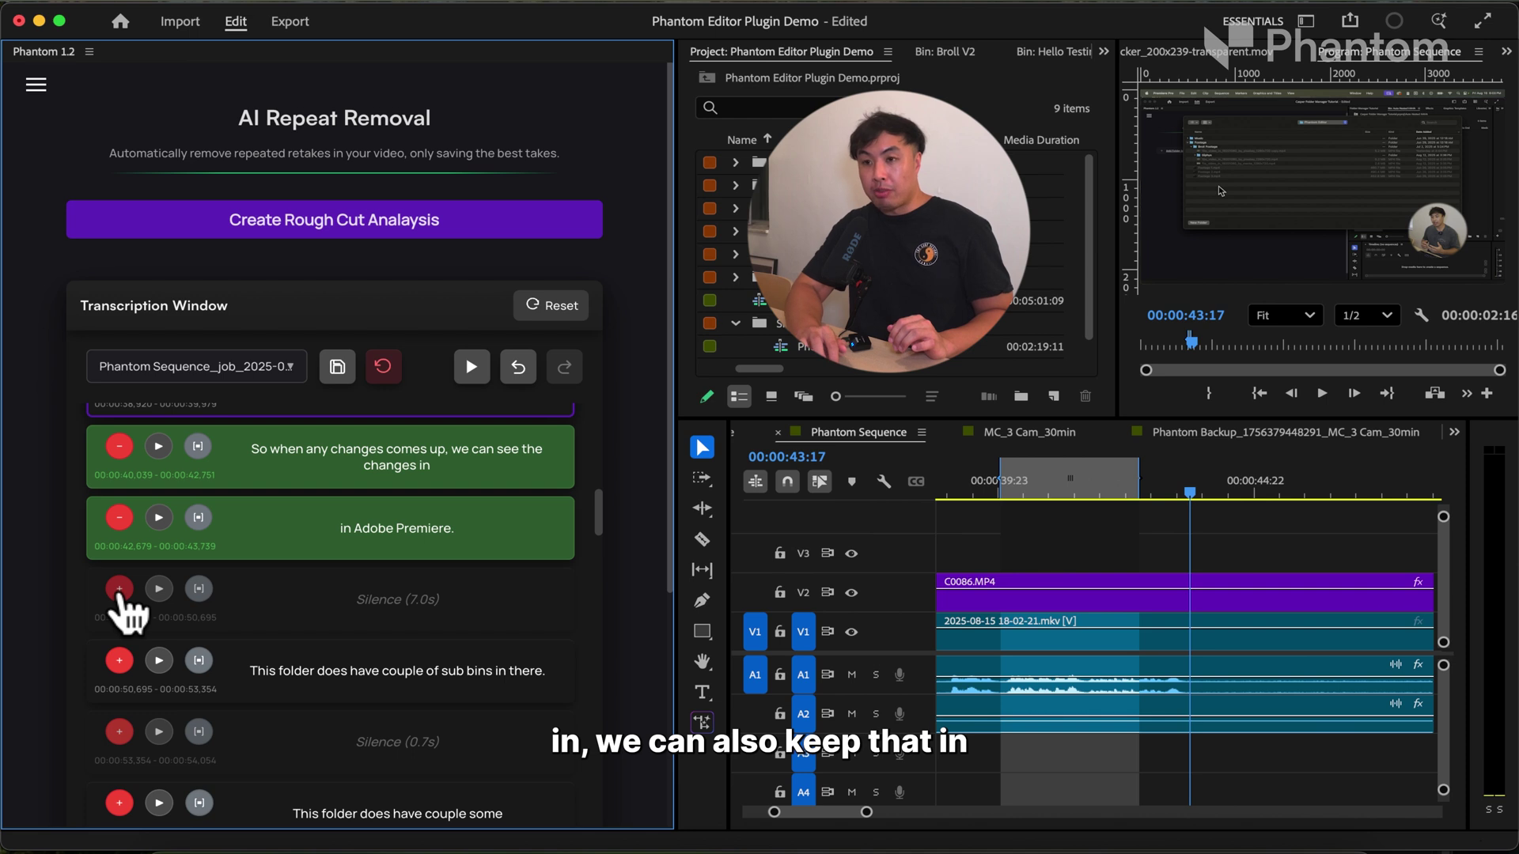
pyautogui.click(120, 589)
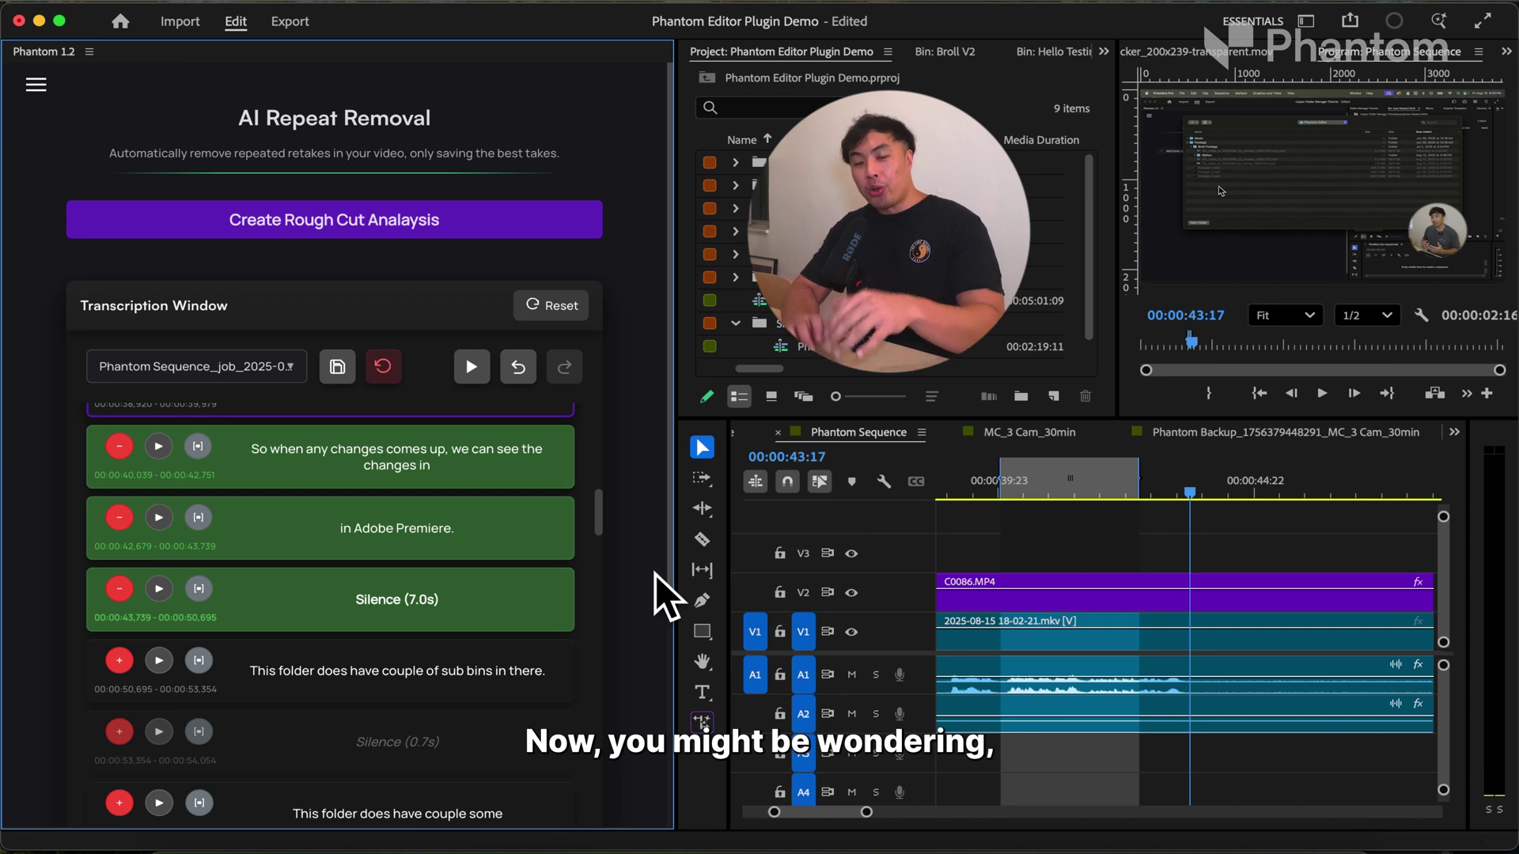
pyautogui.scroll(-5, 654, 574)
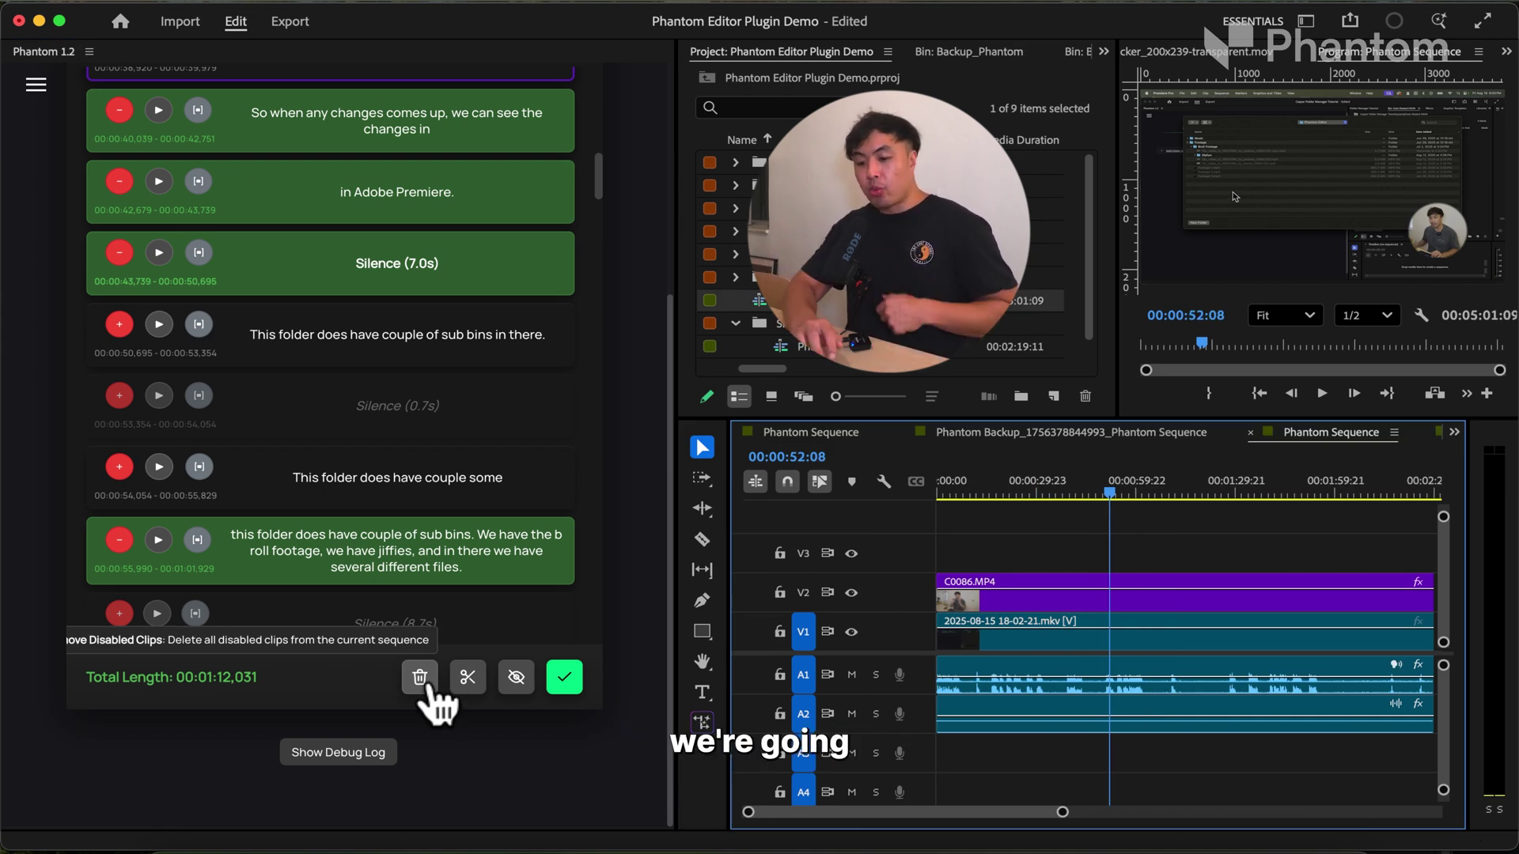
# Step: Create the rough cut from the kept segments and play it from about 00:00:04:09
pyautogui.click(571, 679)
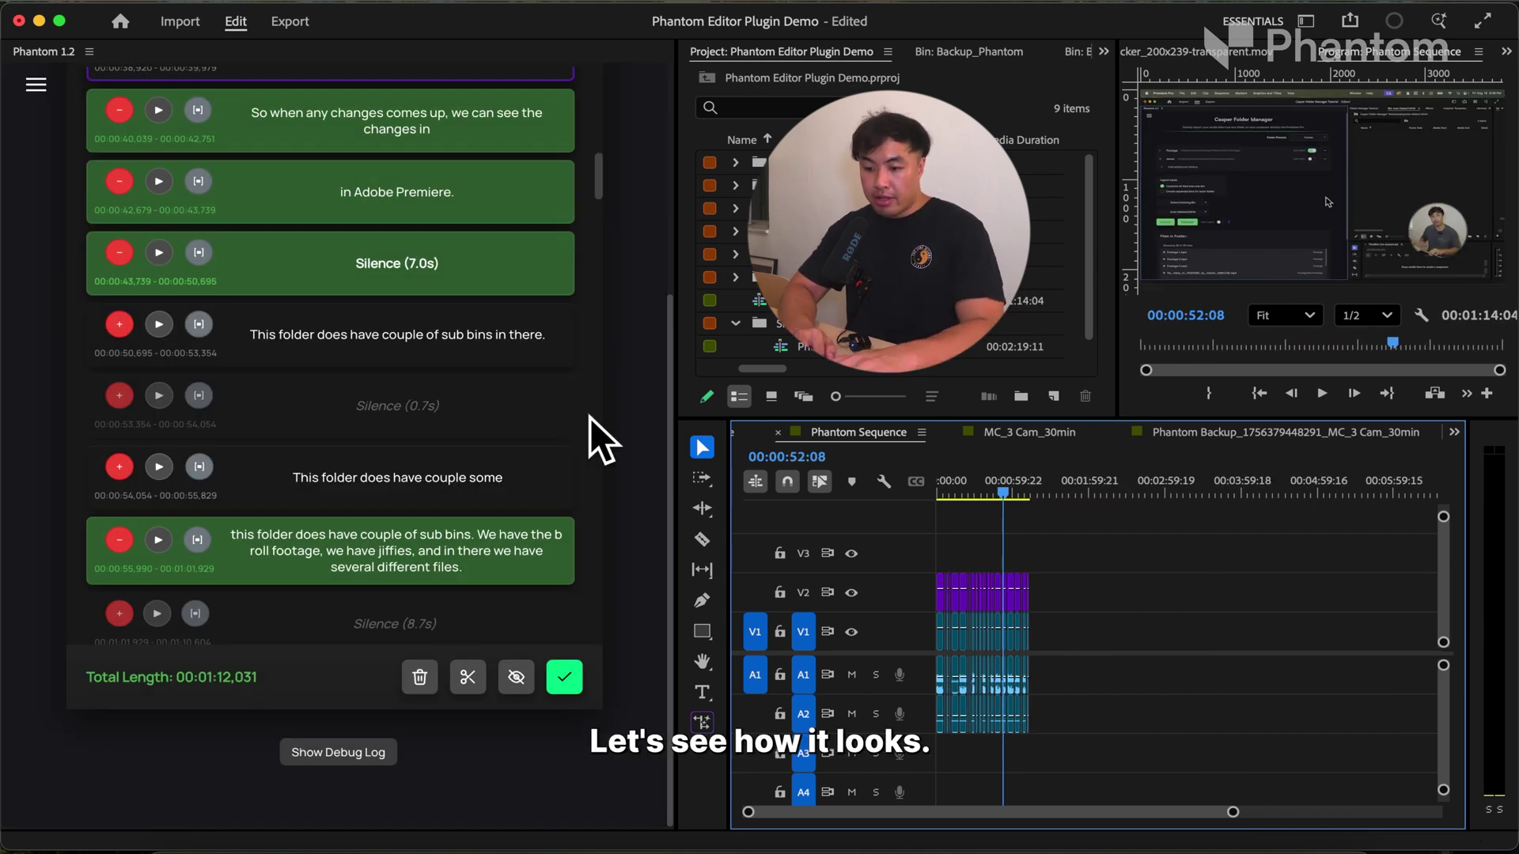
pyautogui.press('Home')
pyautogui.press('=')
pyautogui.press('=')
pyautogui.press('=')
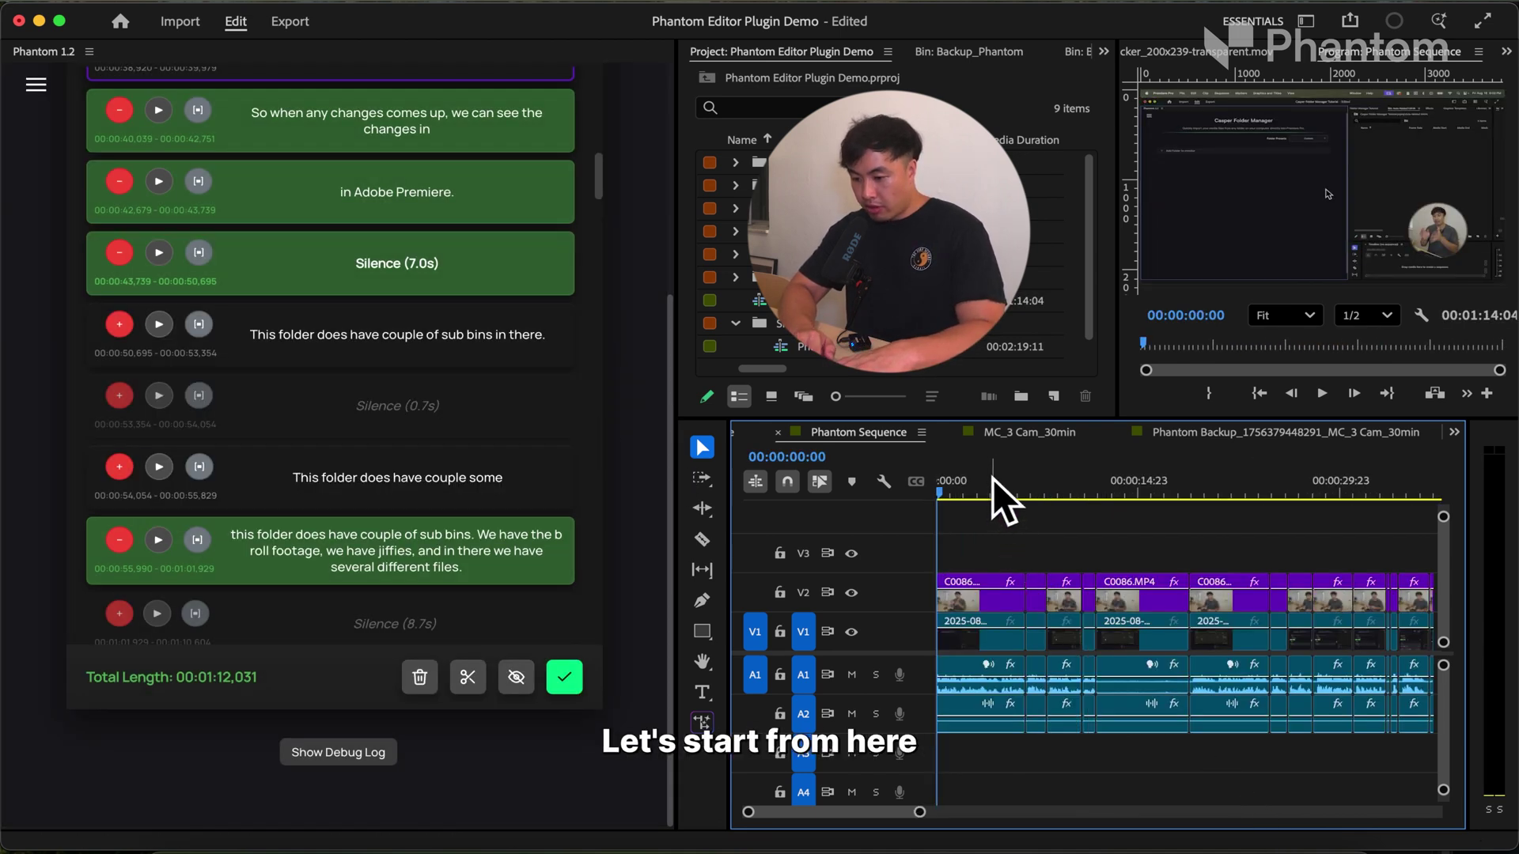
pyautogui.click(993, 480)
pyautogui.press('space')
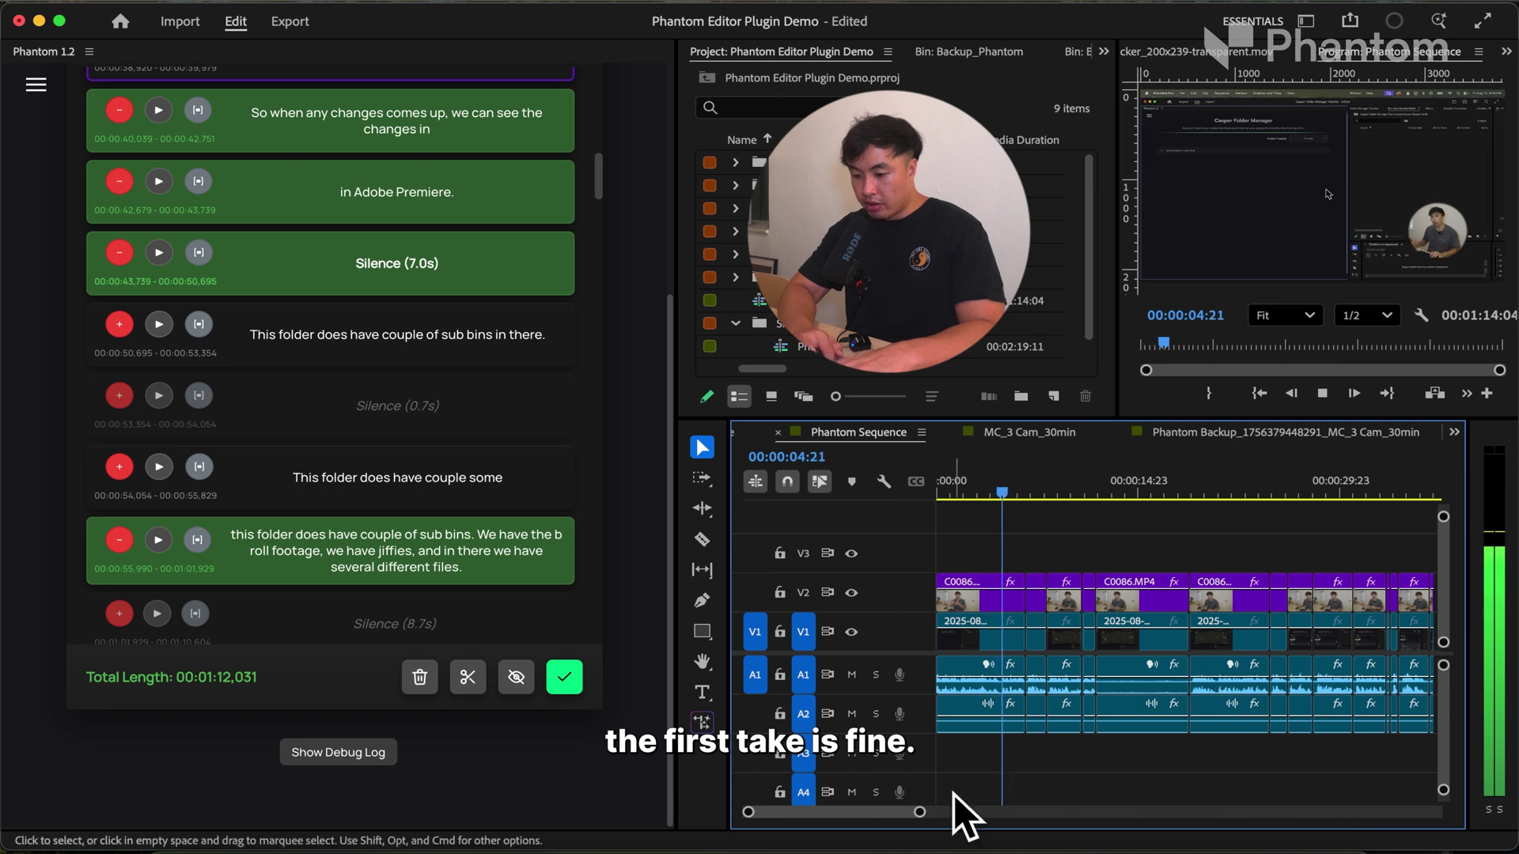
pyautogui.moveTo(919, 814); pyautogui.dragTo(907, 813)
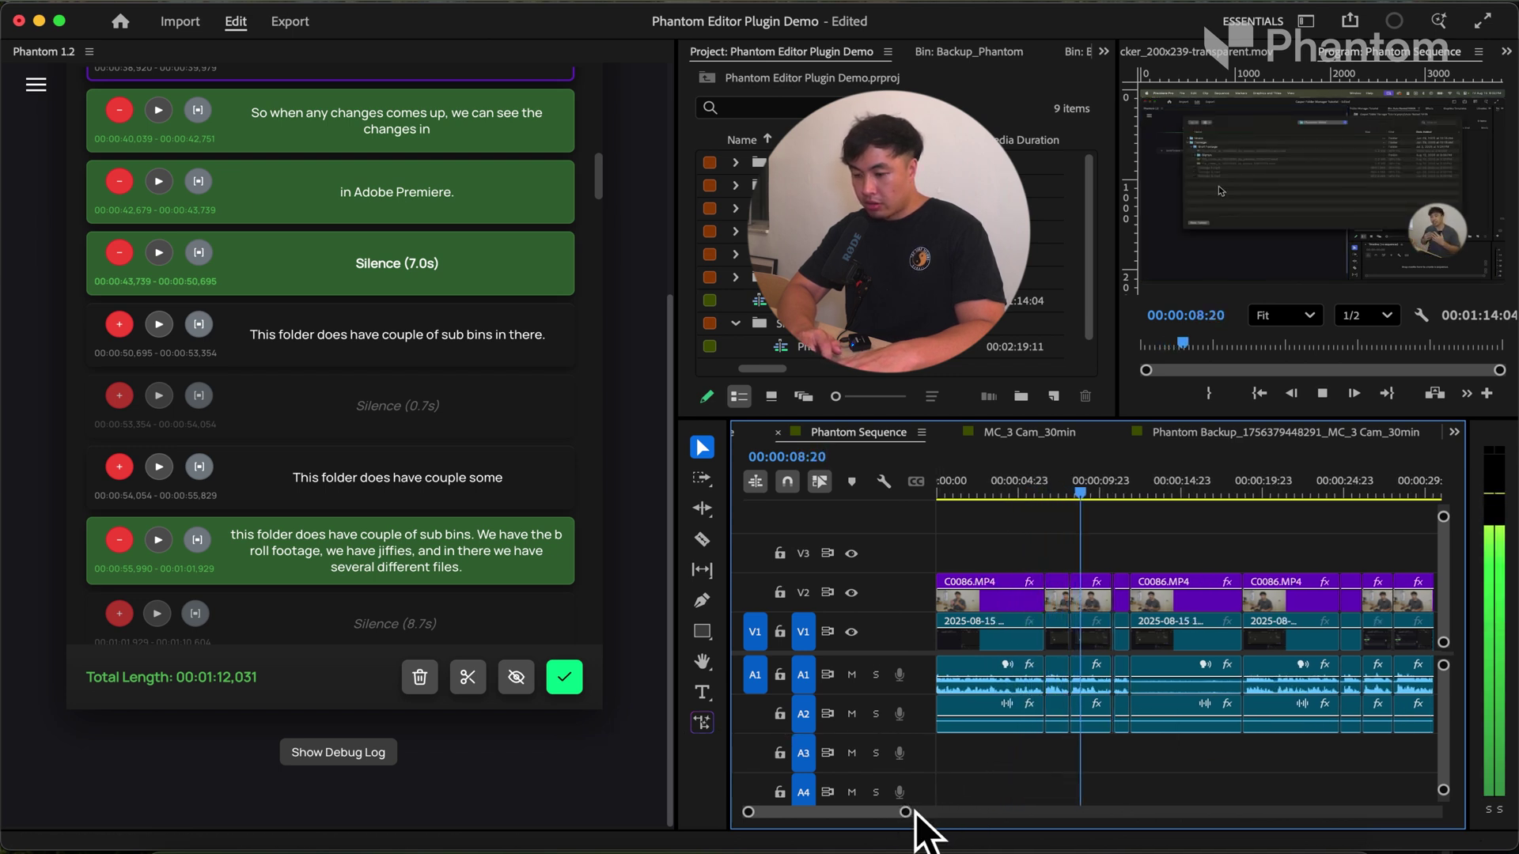
pyautogui.moveTo(915, 817); pyautogui.dragTo(893, 816)
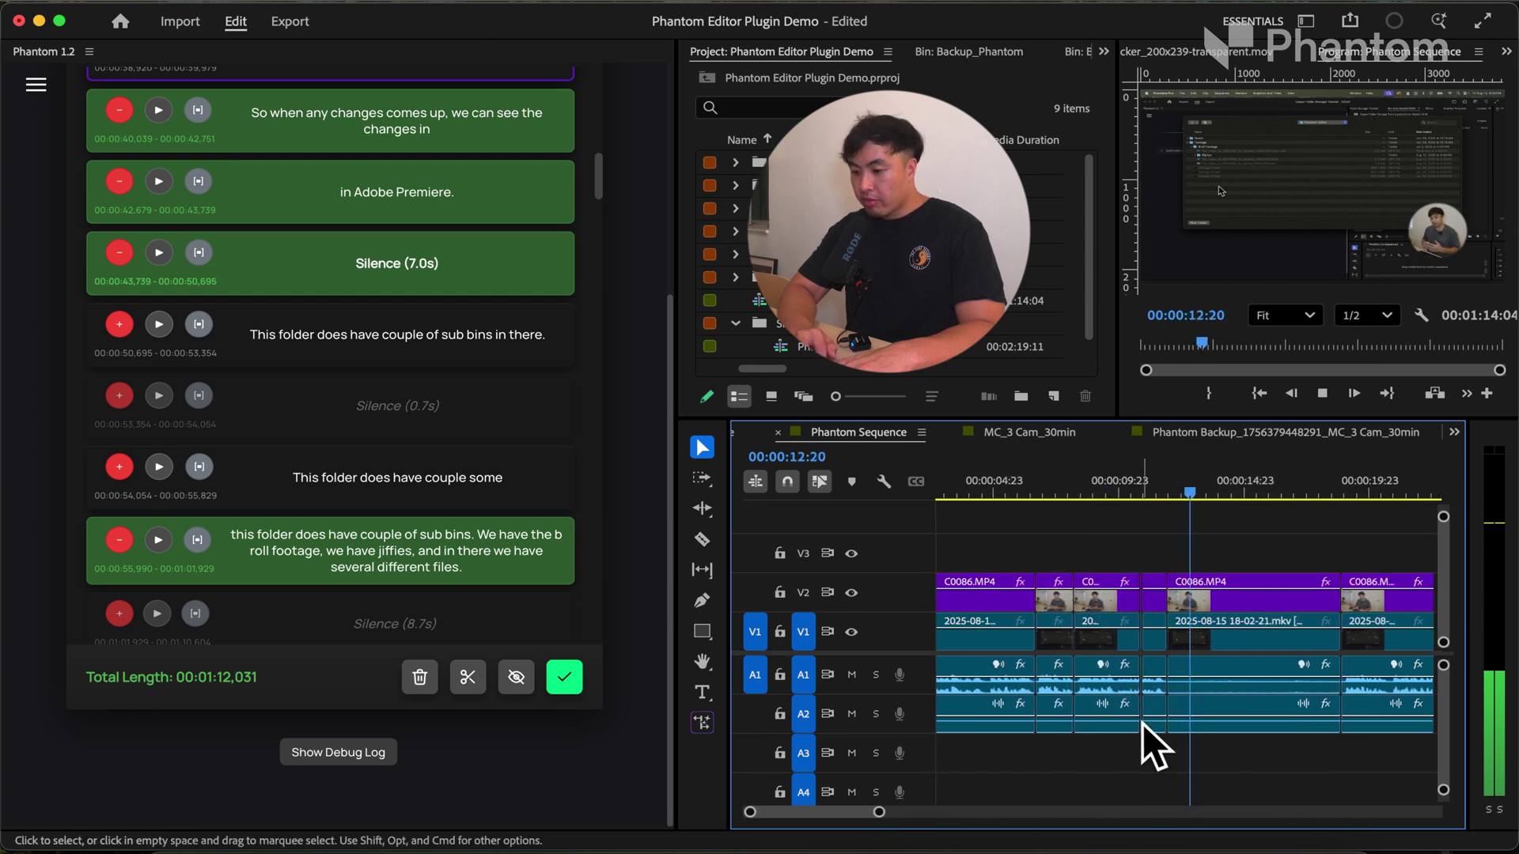
# Step: Stop at 00:00:13:16, ripple delete the unwanted clip, and play on to 00:00:20:12
pyautogui.press('space')
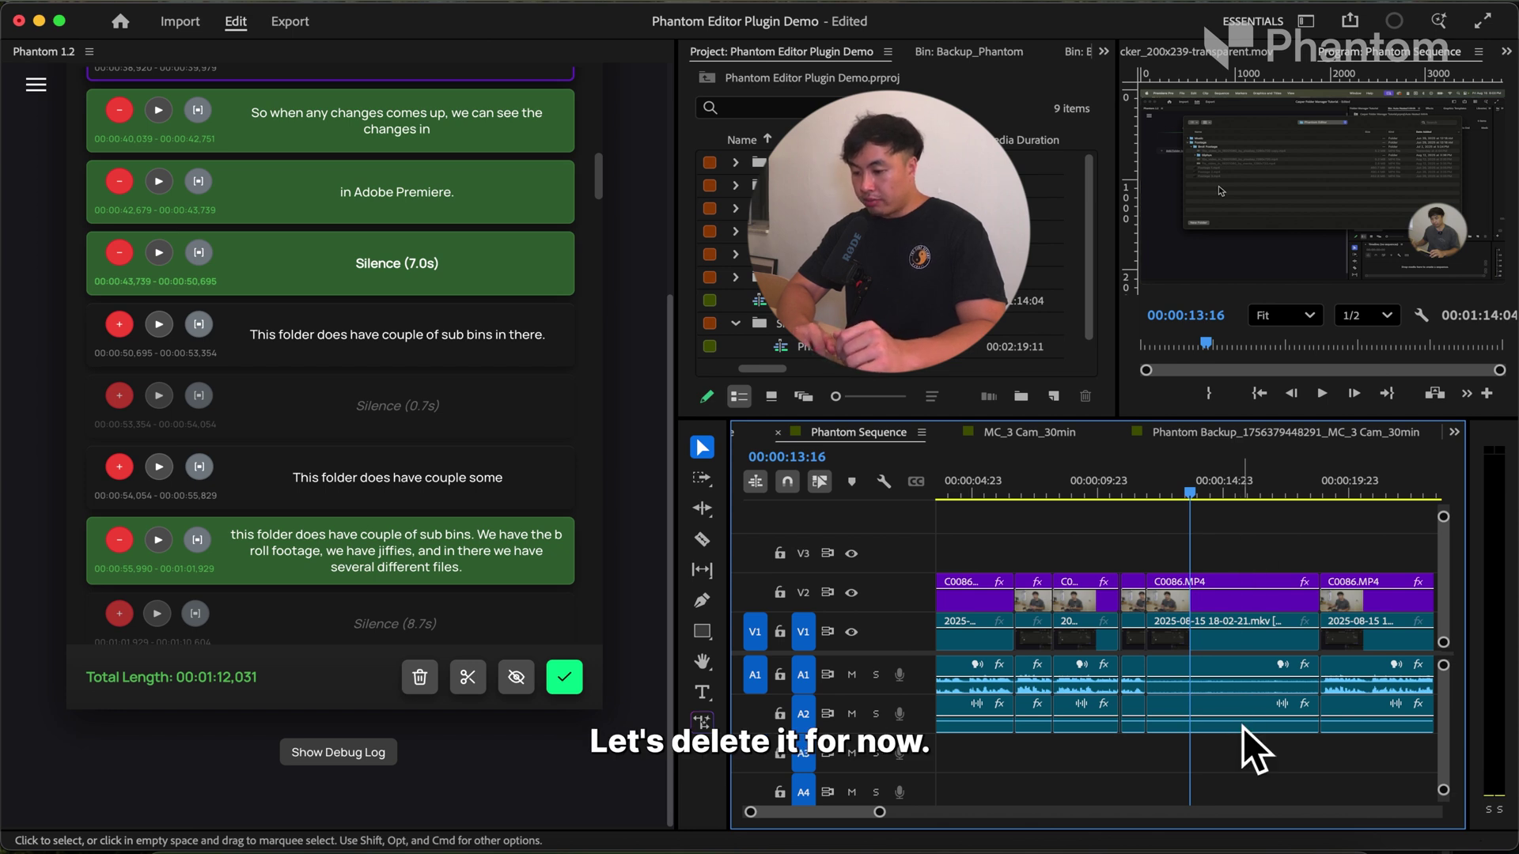
pyautogui.press('super+z')
pyautogui.press('space')
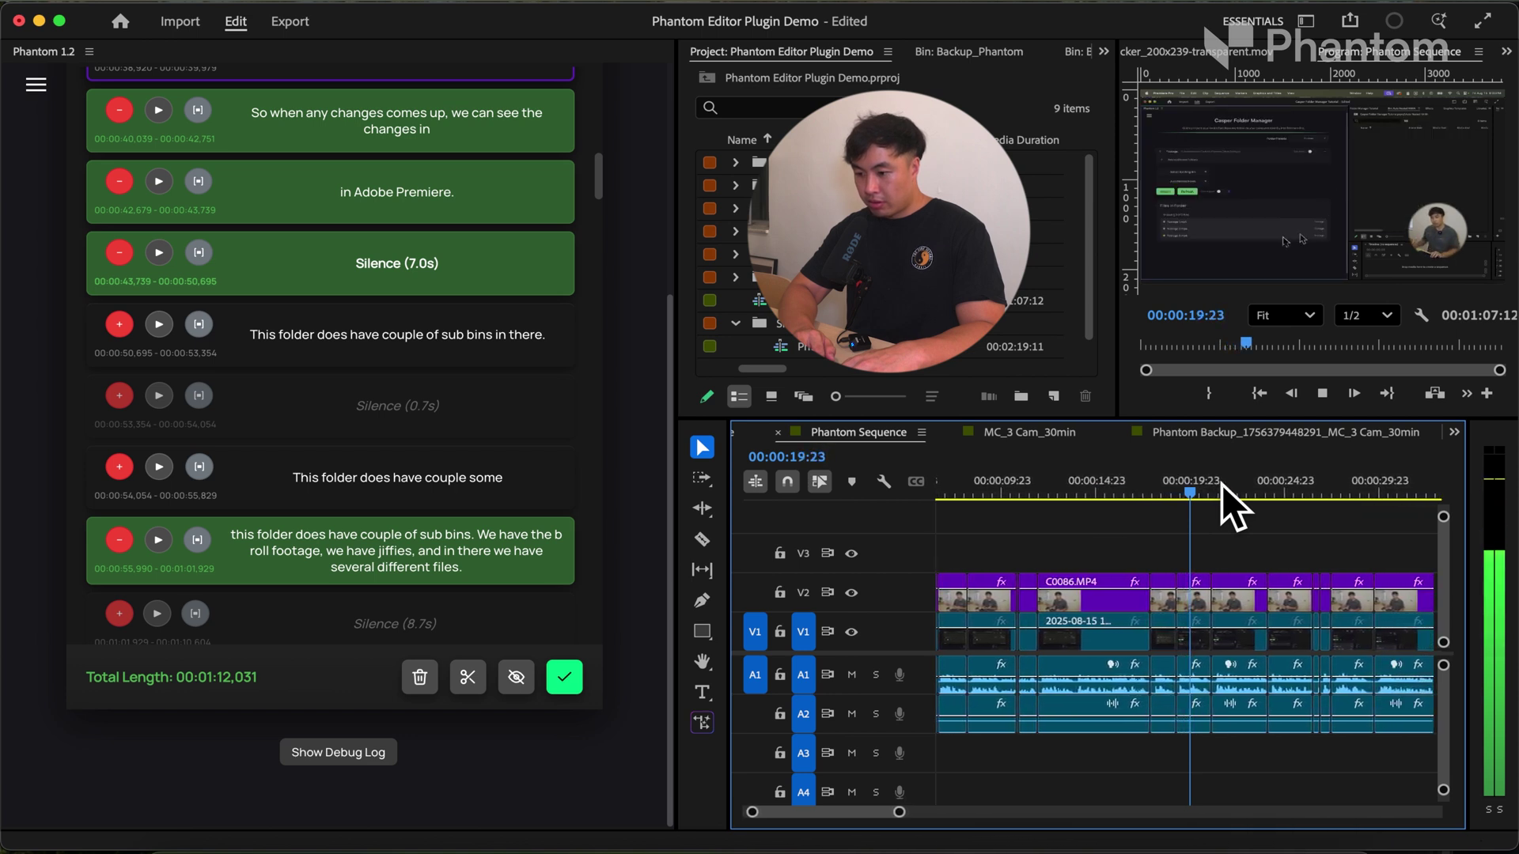
pyautogui.press('space')
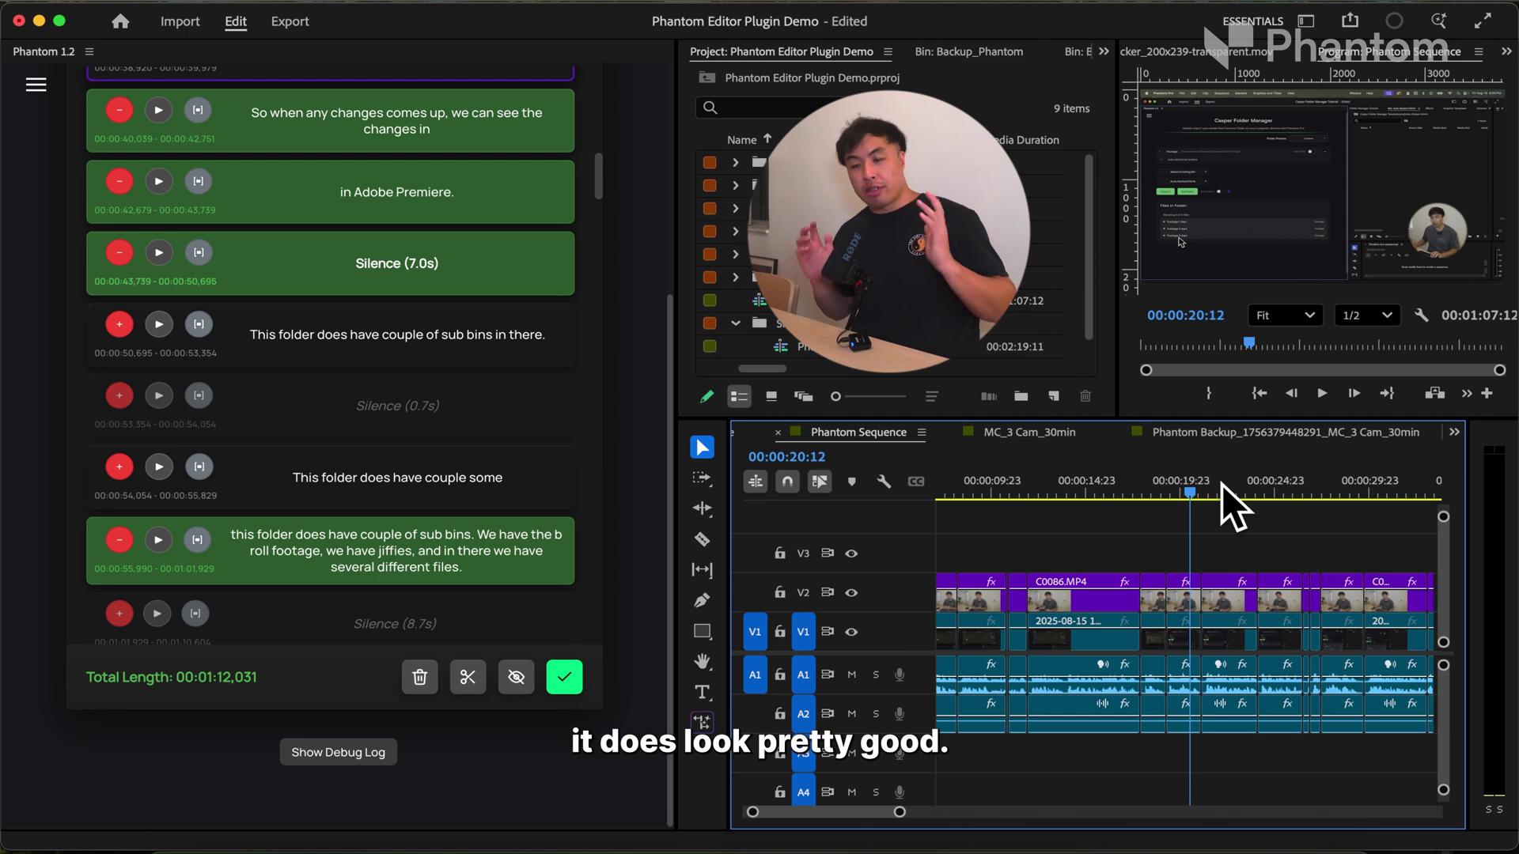